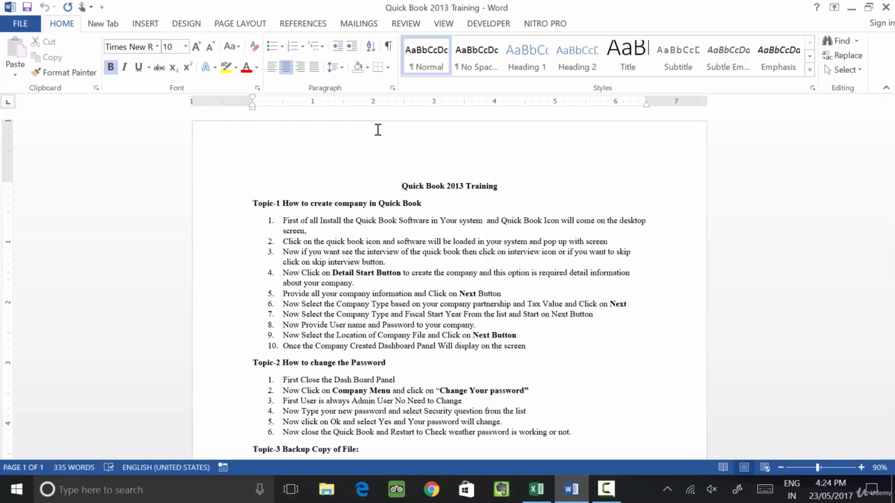
Step: Apply the Narrow margin preset to the document
left_click(237, 27)
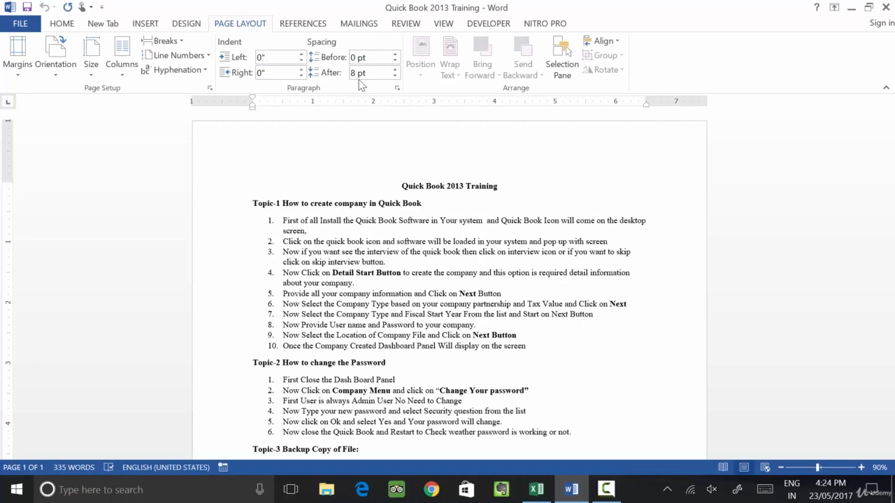
left_click(24, 71)
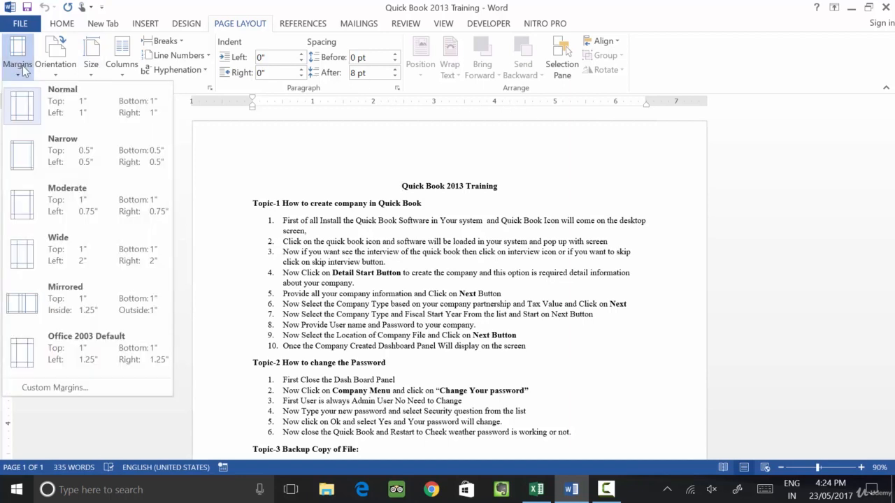
left_click(67, 161)
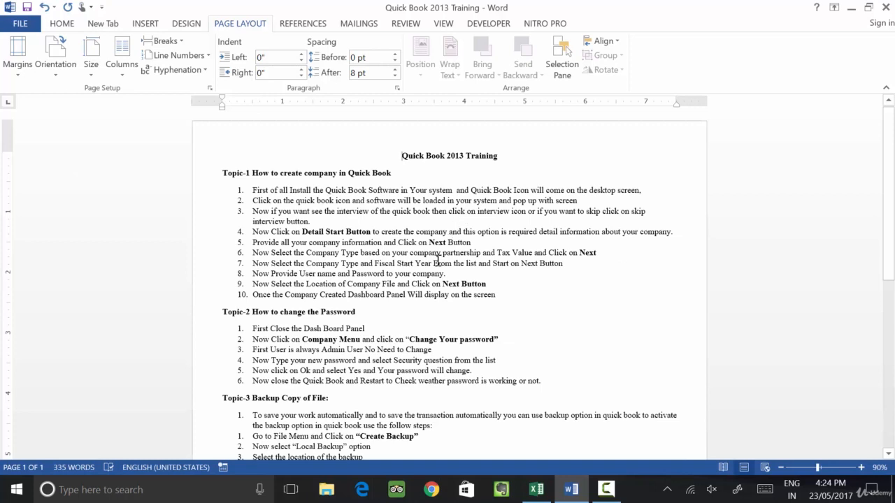
Step: Change the page margins to the Wide preset and follow with the Mirrored preset
left_click(20, 62)
left_click(86, 255)
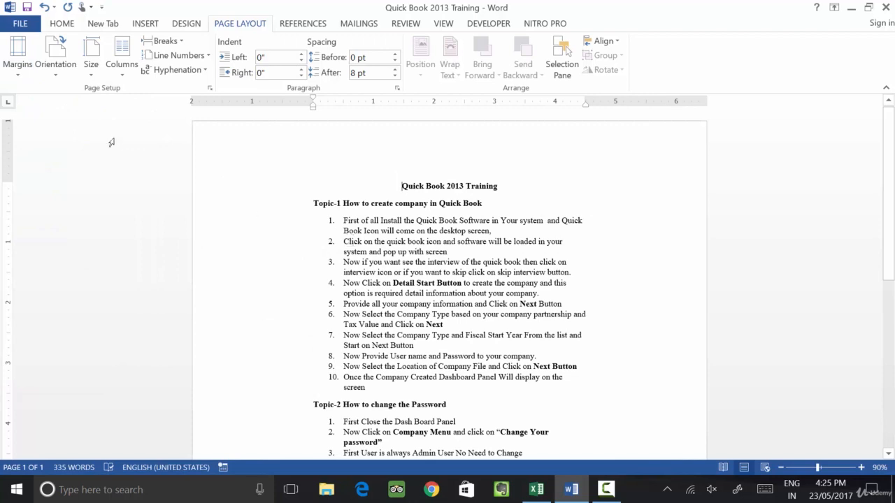
left_click(21, 64)
left_click(80, 302)
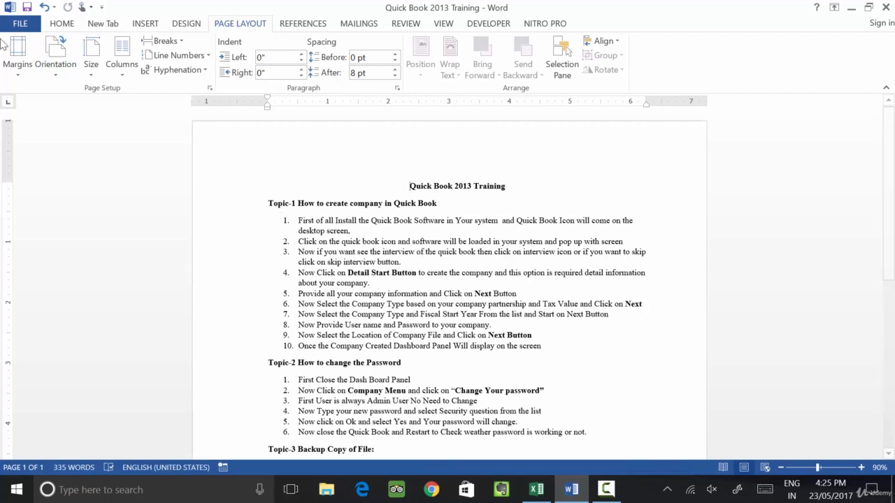
Step: Try the Office 2003 Default margins and return the page to Normal margins
left_click(14, 73)
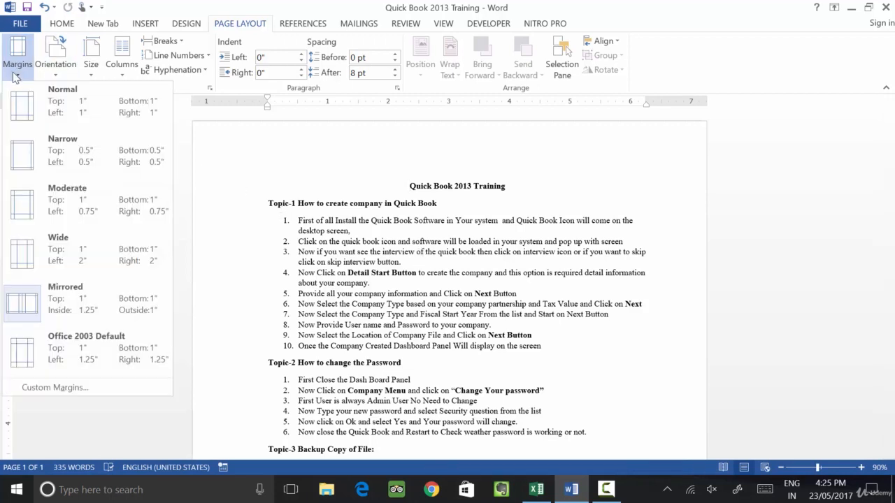
left_click(86, 349)
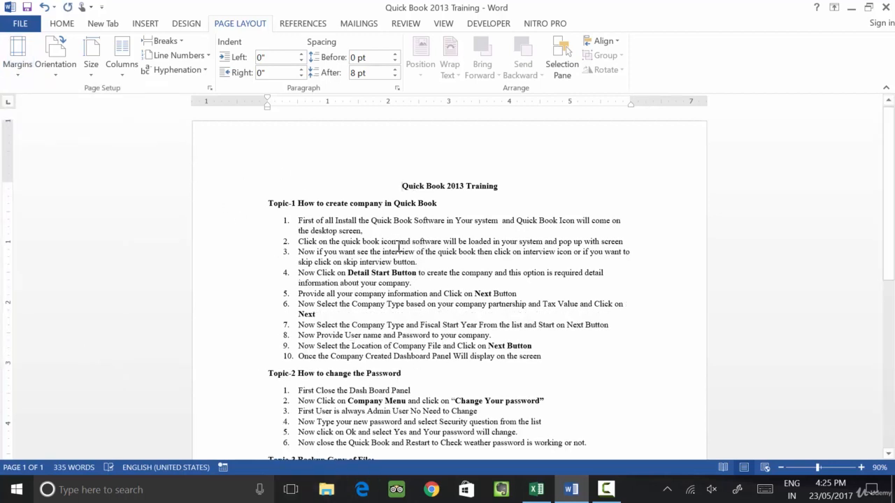
left_click(18, 56)
left_click(59, 131)
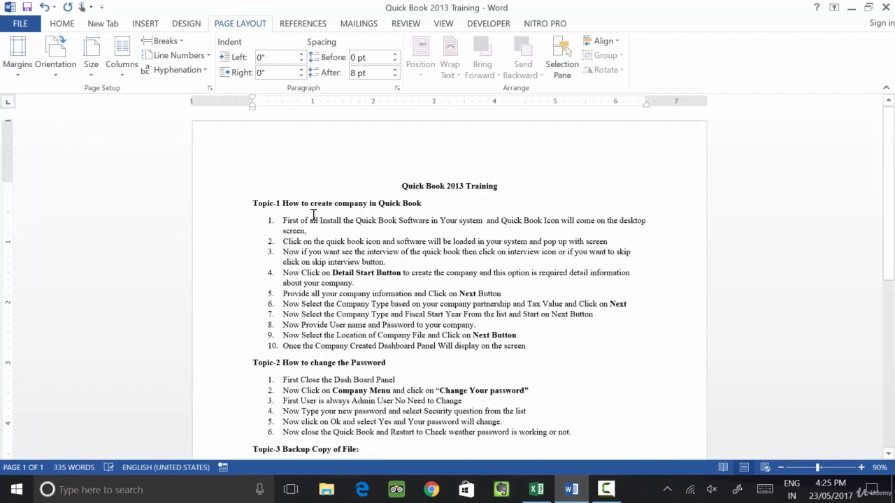
Step: Review the page in portrait orientation, check its print preview, and return to the document
left_click(58, 76)
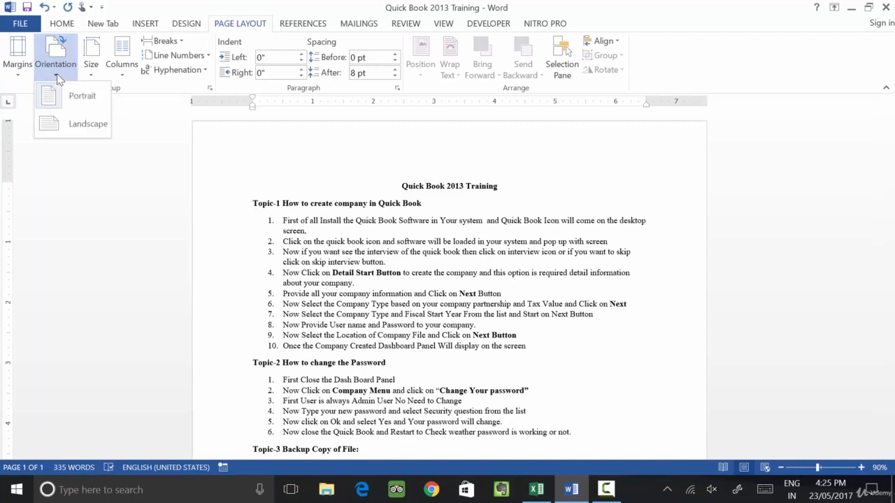
left_click(78, 126)
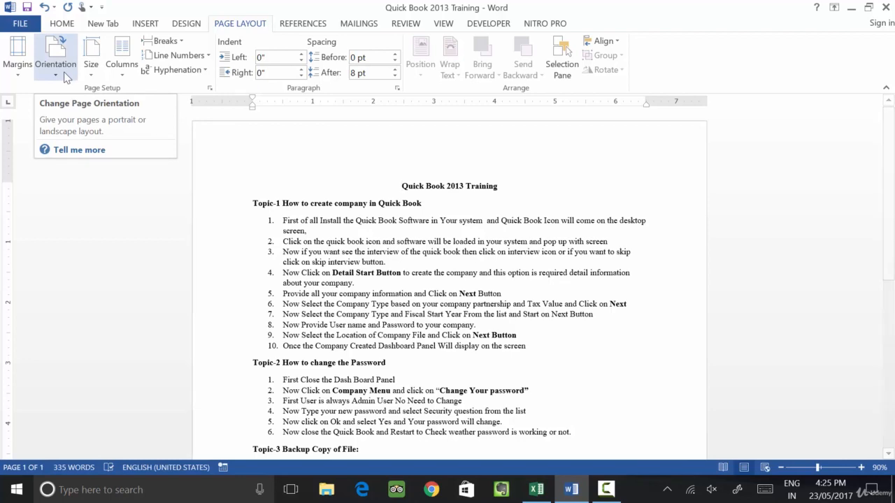
scroll(581, 151, "down", 10)
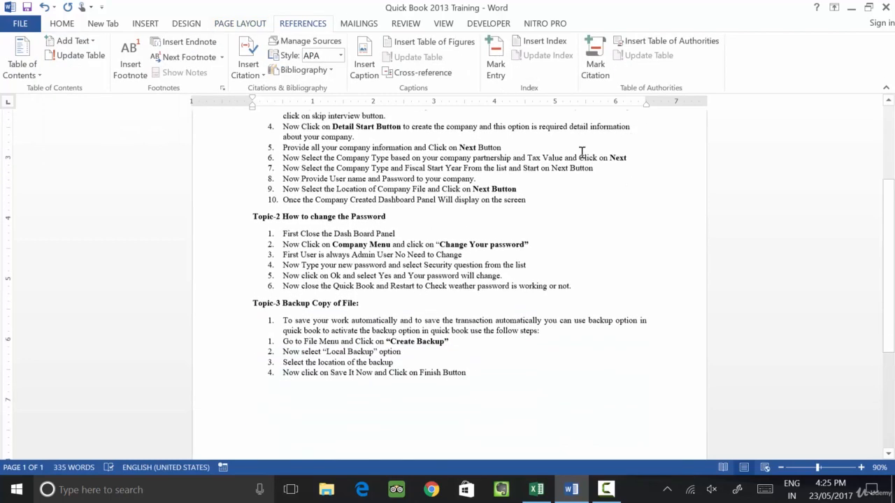
scroll(586, 148, "up", 10)
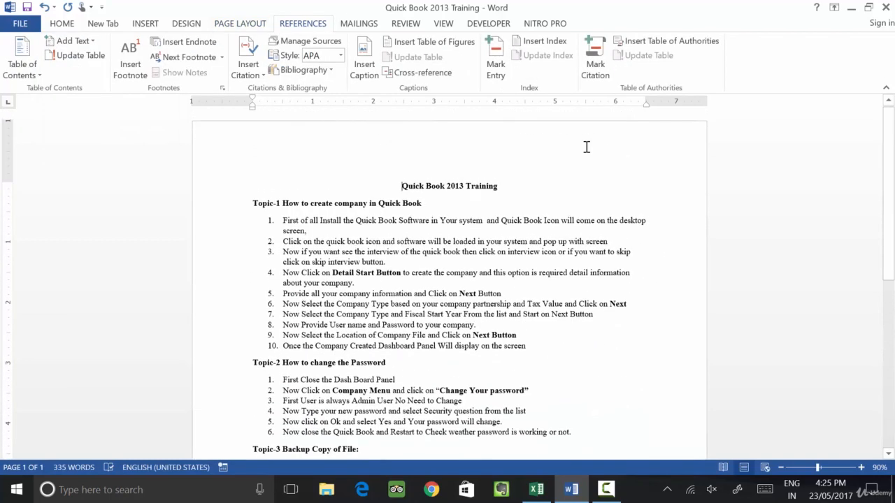
key("ctrl+p")
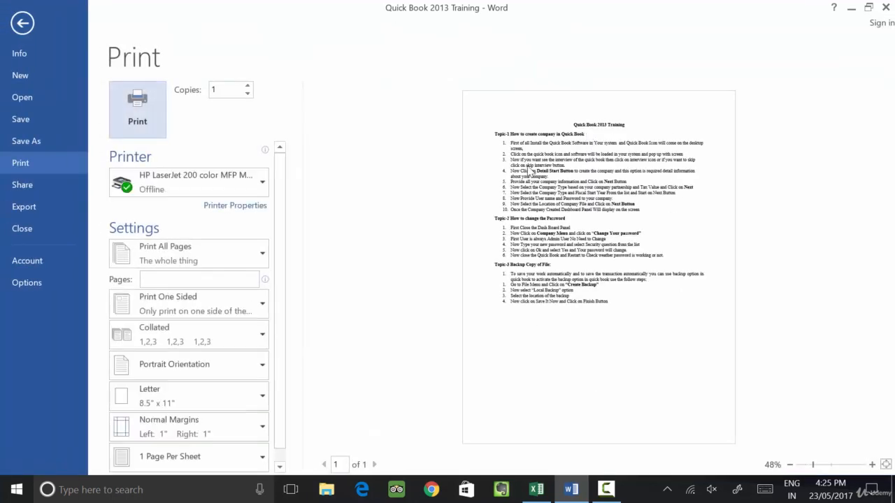
left_click(23, 23)
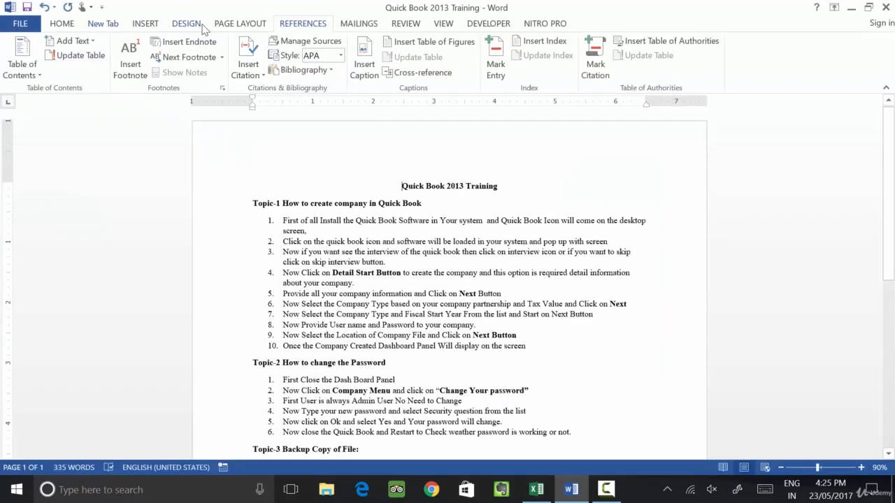
Step: Change the page orientation to Landscape, check the result in the print preview, and return to the document
left_click(226, 26)
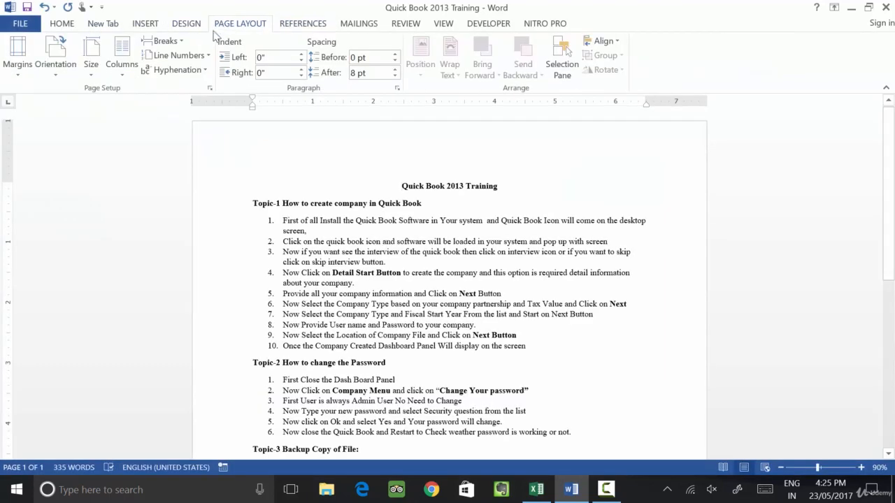
left_click(56, 76)
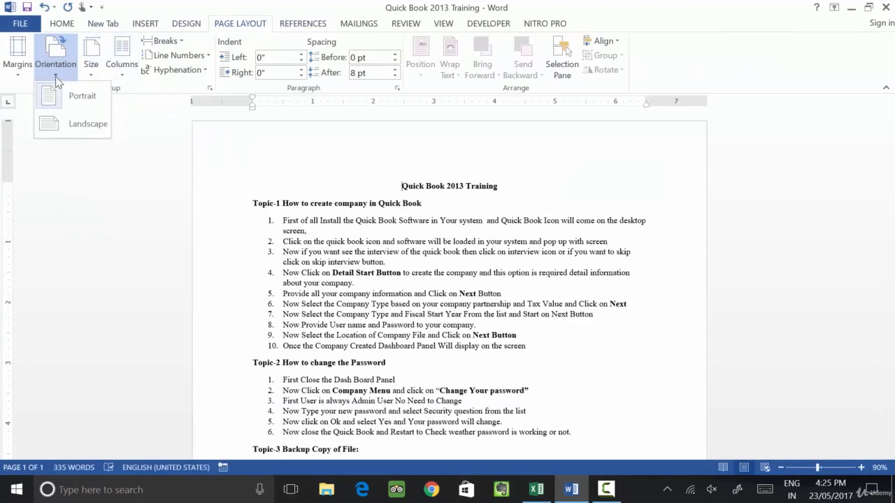
left_click(79, 123)
key("ctrl+p")
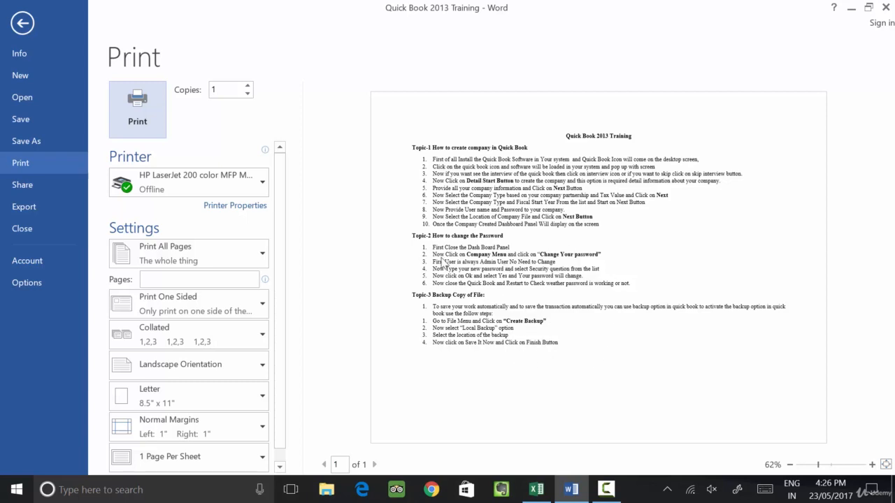
left_click(23, 24)
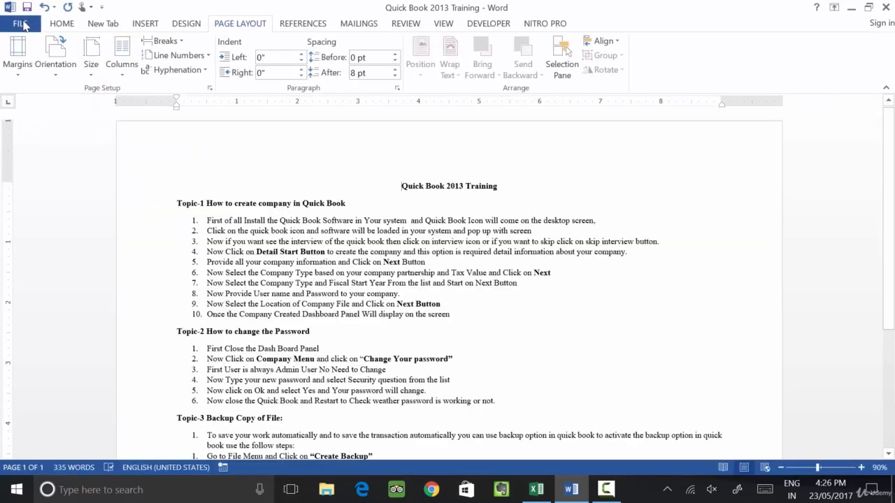
Step: Switch the page orientation to Portrait
left_click(92, 59)
left_click(58, 70)
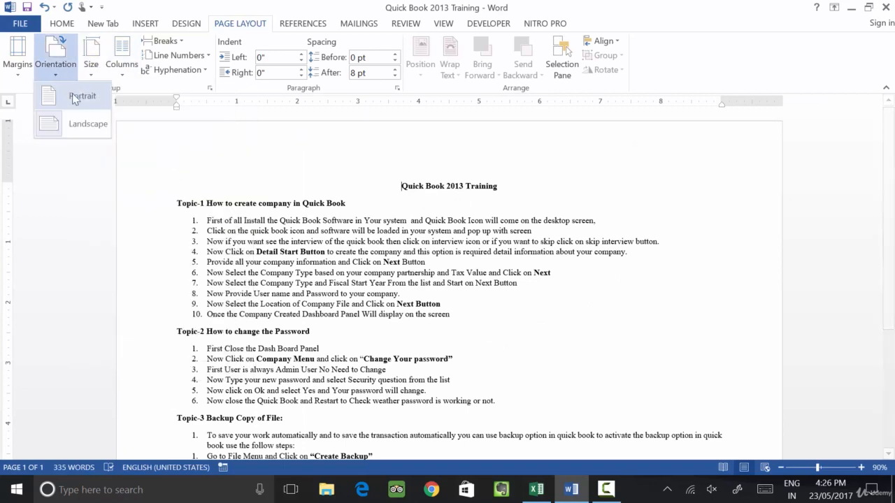
left_click(77, 95)
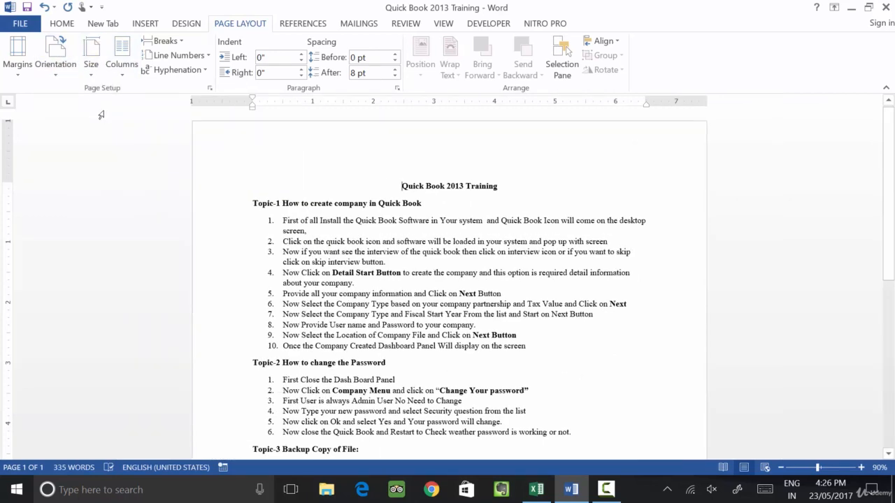
Step: Set the paper size to Legal, check it in the print preview, and return to the document
left_click(99, 70)
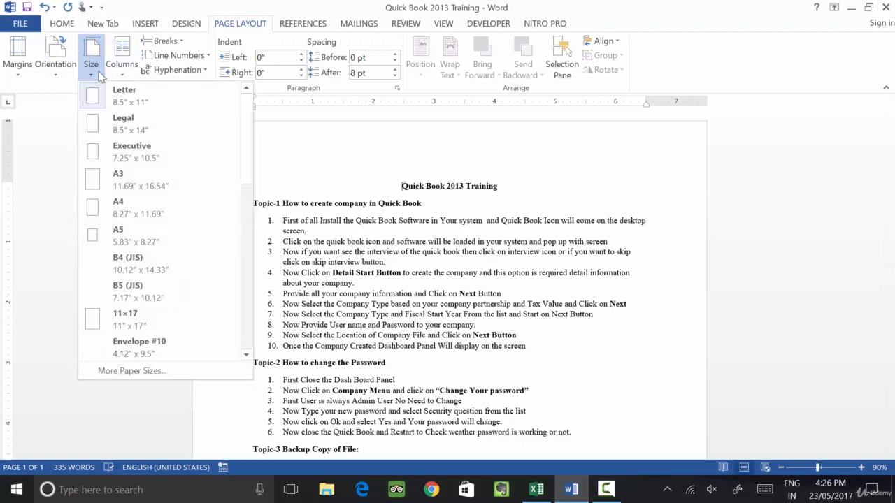
left_click(124, 126)
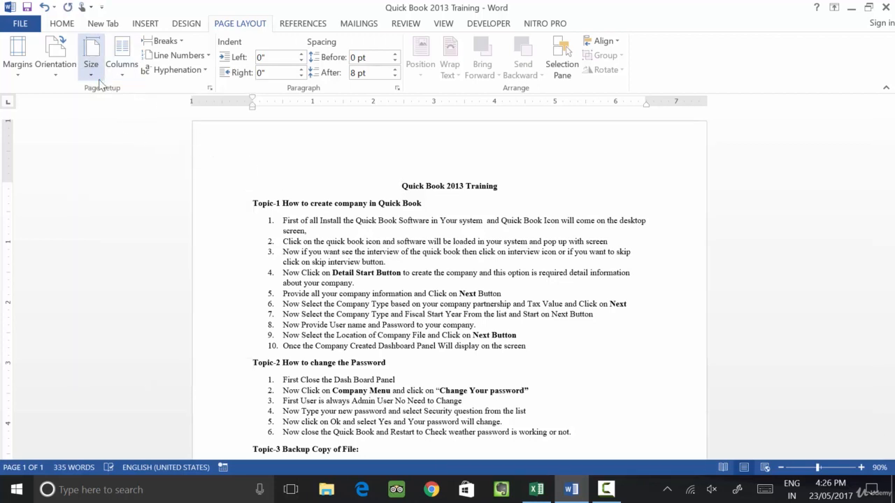
key("ctrl+p")
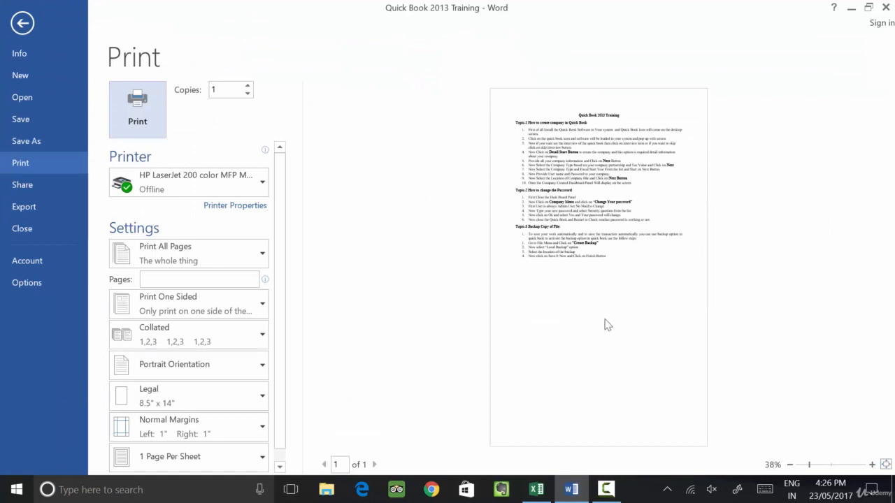
left_click(19, 23)
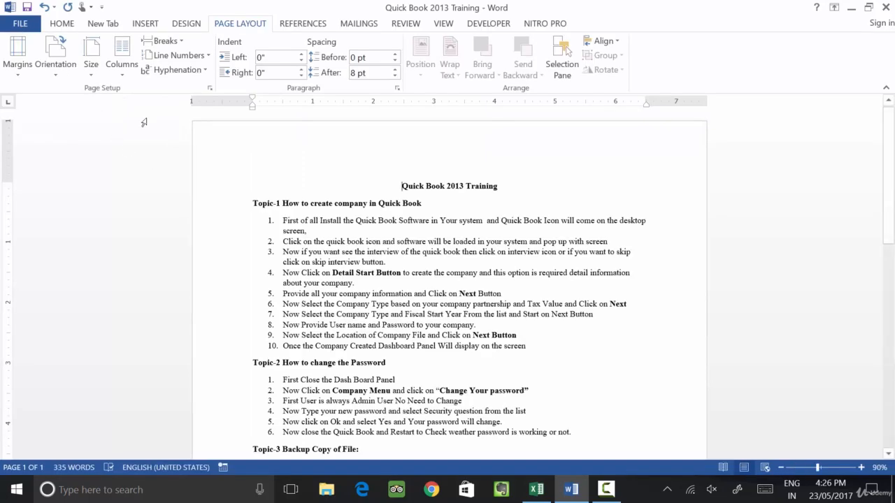
Step: Set the paper size to Executive, preview the printout, and change the size to A3 in the print settings
left_click(91, 63)
key("Escape")
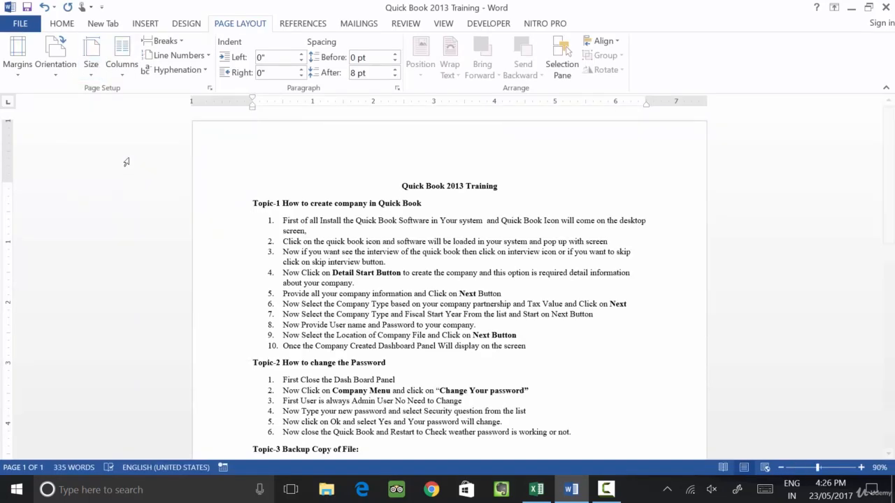
key("ctrl+p")
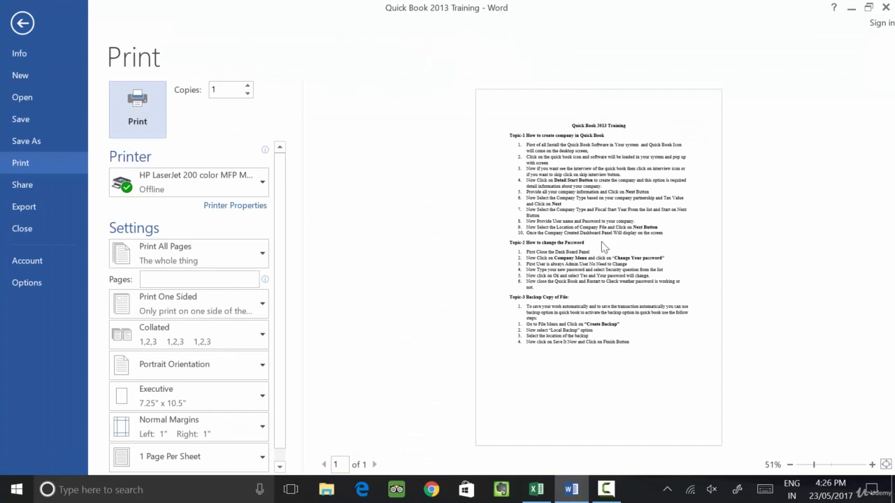
left_click(167, 398)
left_click(150, 181)
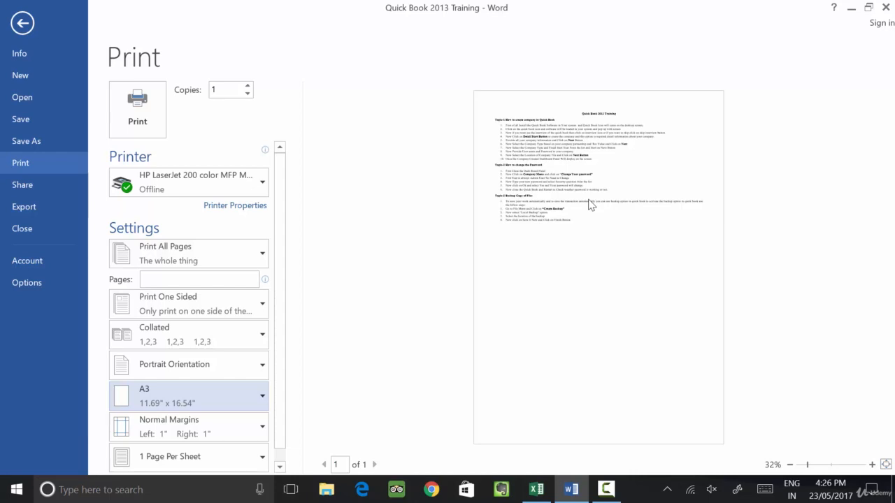
Step: Preview the printout on A4 paper and follow with A5 paper
left_click(198, 390)
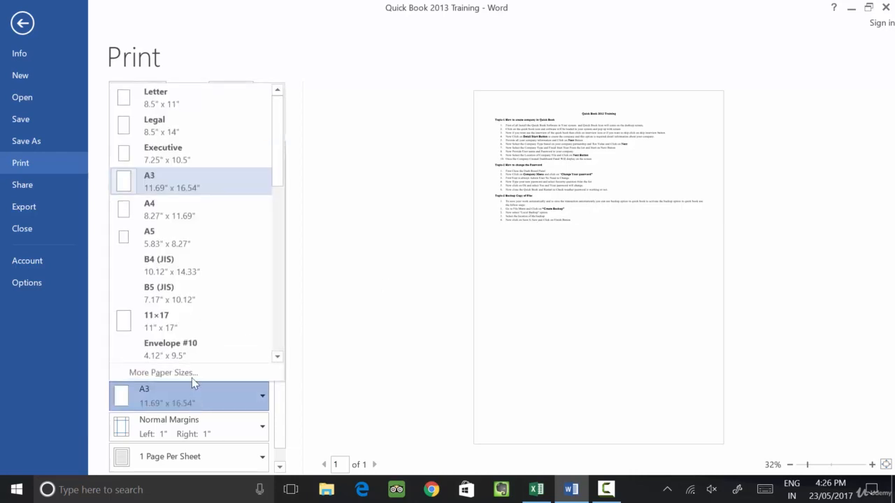
left_click(160, 216)
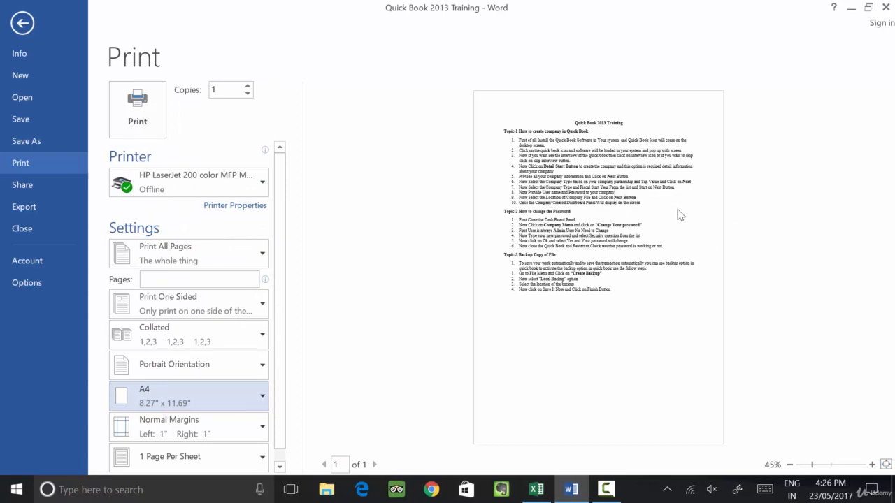
left_click(196, 398)
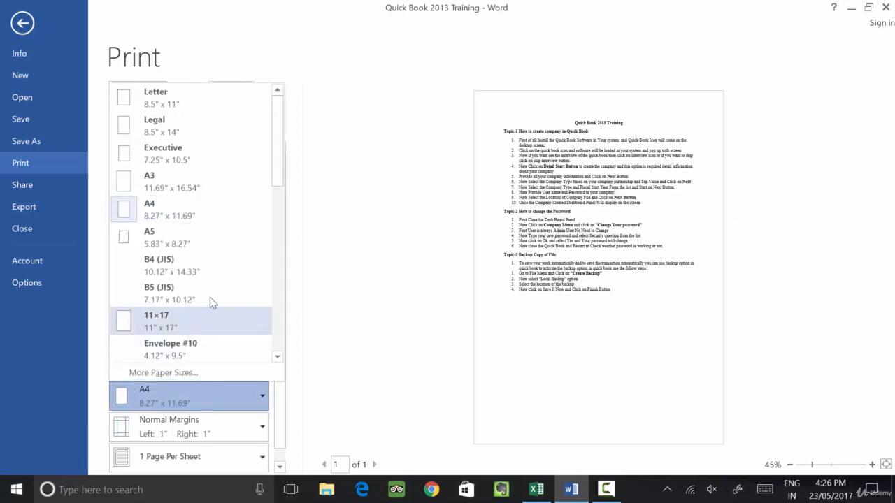
left_click(193, 242)
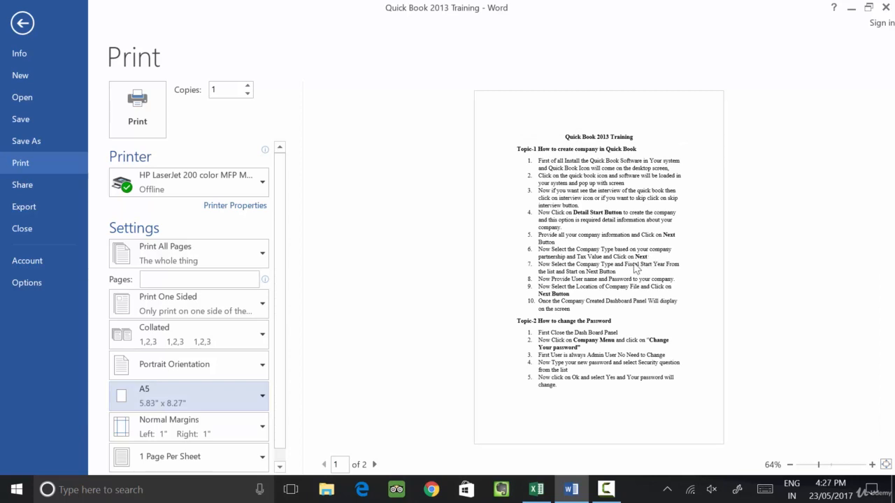
Step: Preview the printout on B5 (JIS) paper, and set the paper size to Envelope #10
left_click(186, 394)
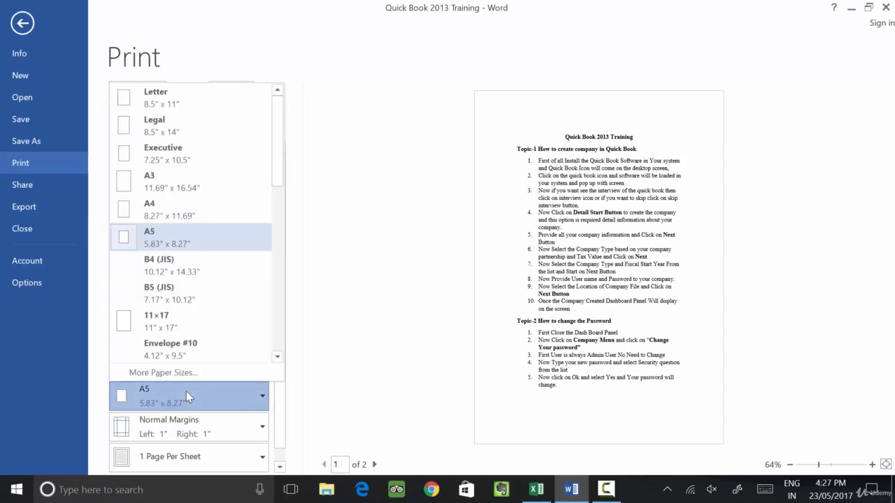
left_click(170, 293)
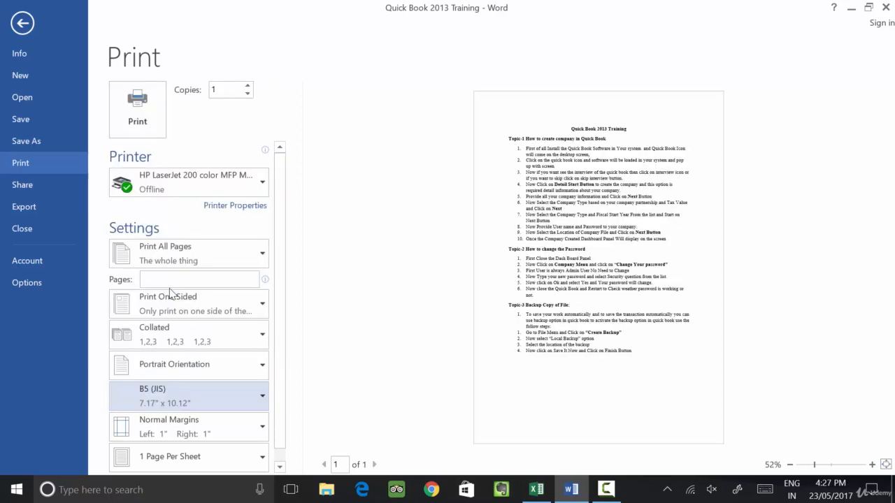
left_click(219, 393)
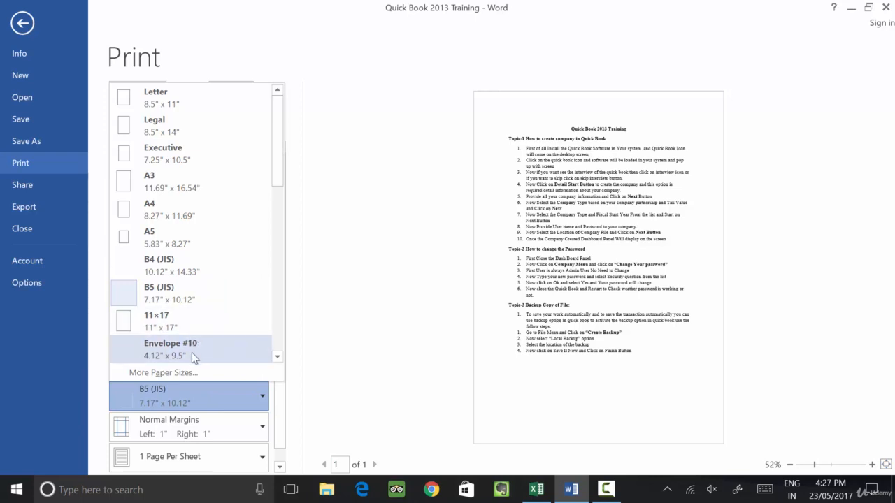
left_click(194, 356)
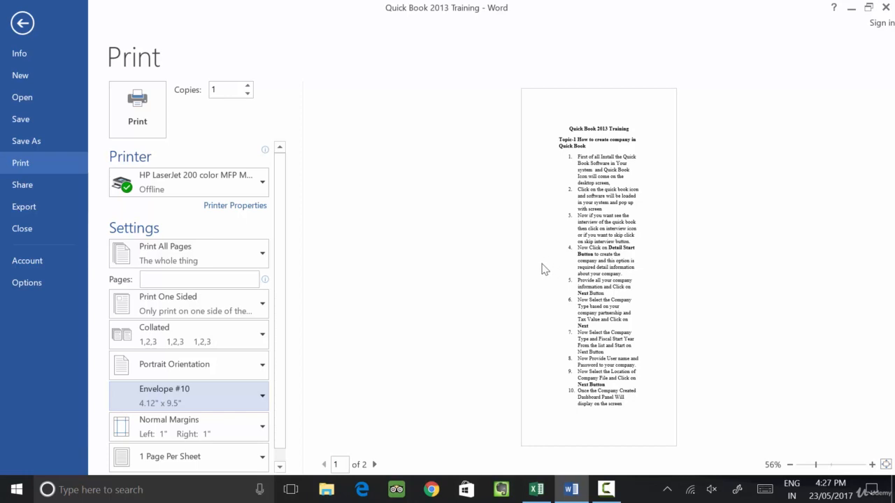
Step: Set the paper size to Letter in the print settings and return to the document
left_click(208, 395)
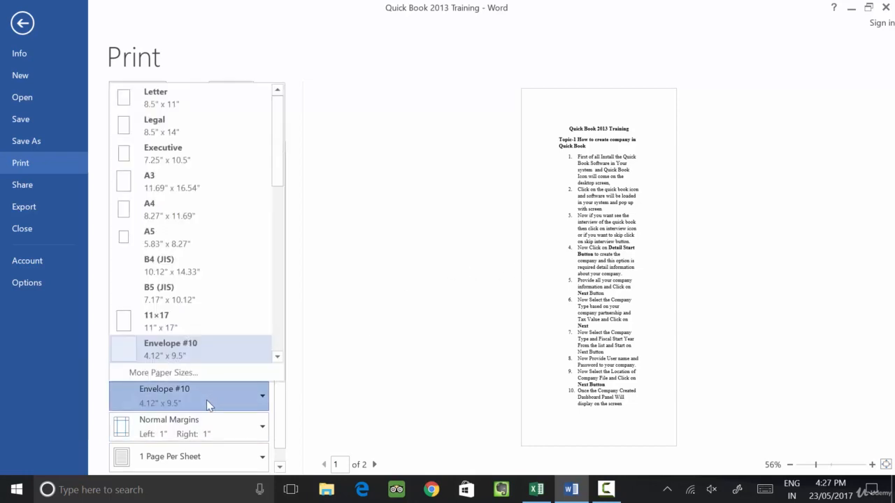
left_click(154, 98)
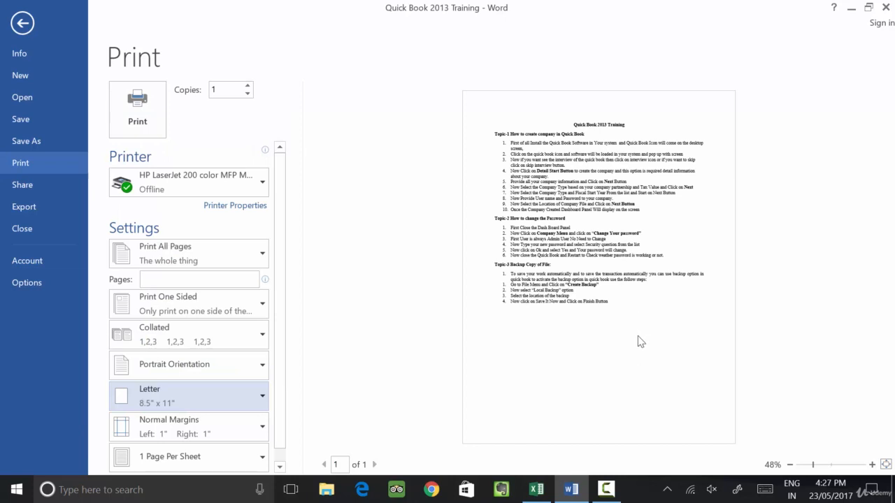
left_click(24, 25)
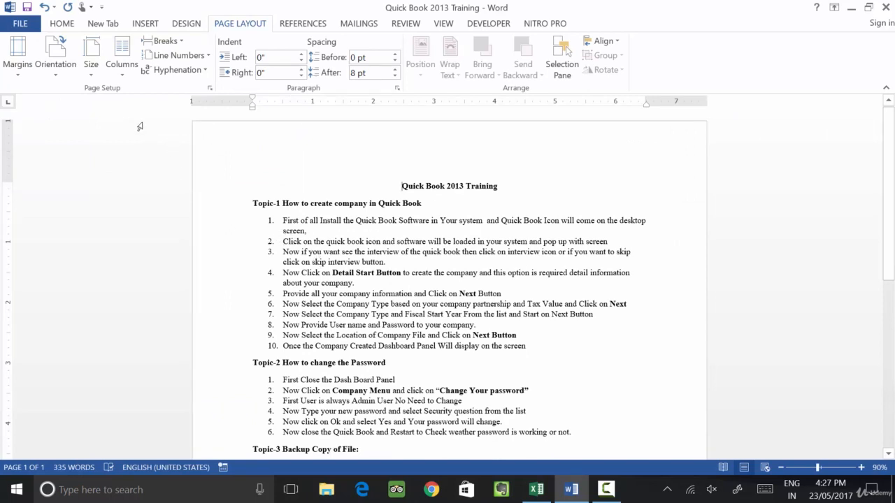
Step: Close the Quick Book 2013 Training document without saving and create a new blank document
left_click(121, 70)
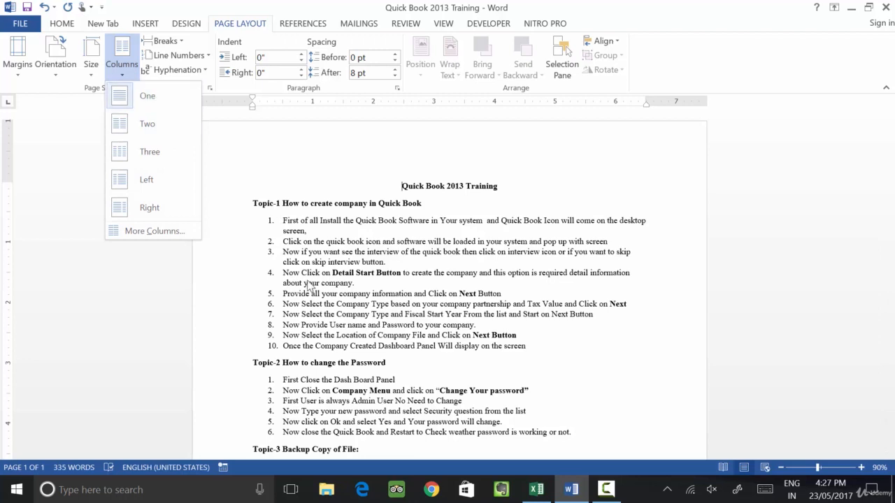
left_click(528, 328)
key("ctrl+w")
left_click(446, 272)
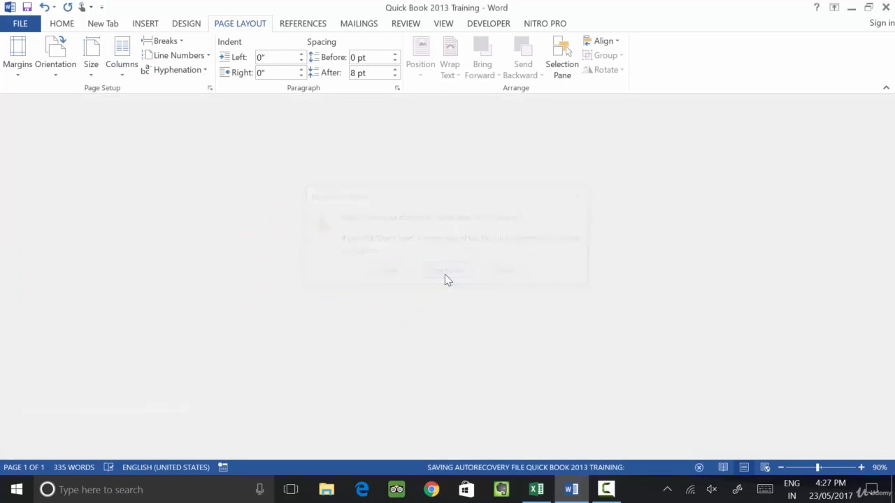
key("ctrl+n")
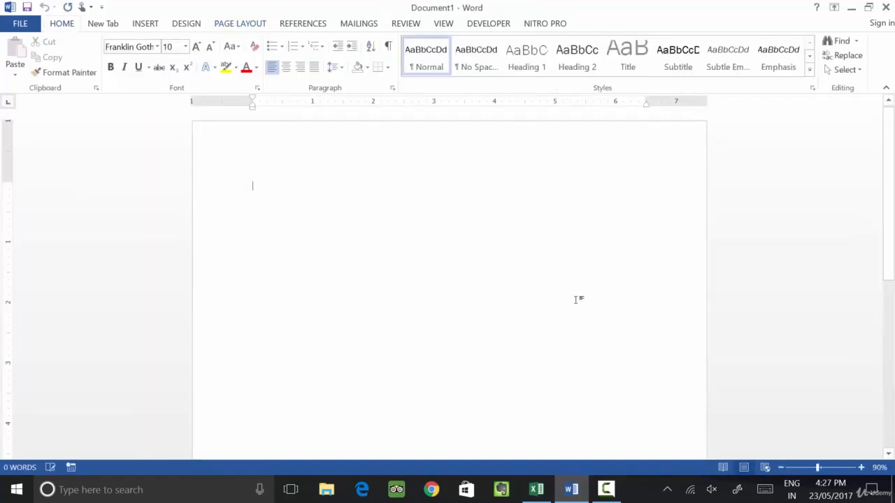
Step: Fill the first line with unbroken filler letters starting "sfasfsafasfasaf" and run over onto a second line
type("sfasfsafasfasaf")
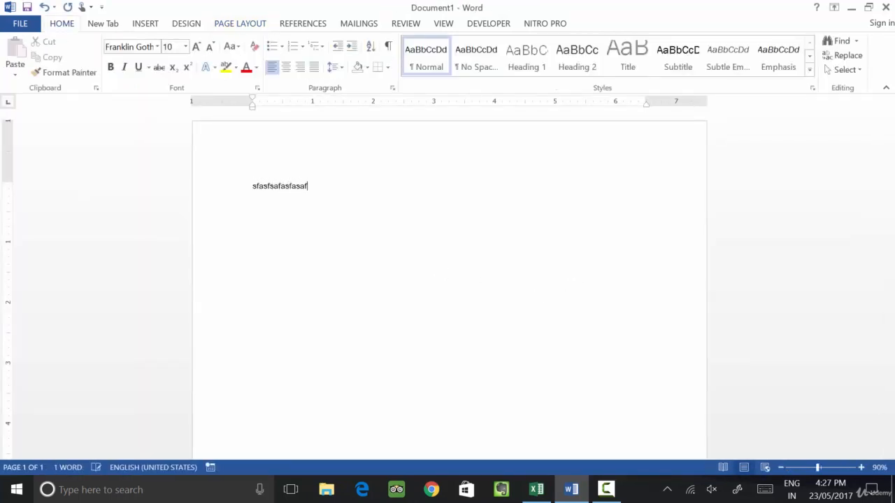
type("afafasfasfasfsafasfafasfasfafsa")
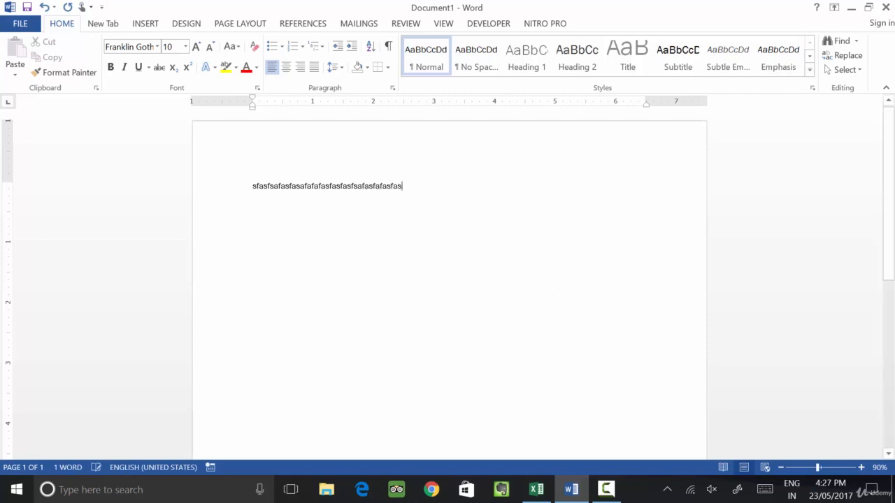
type("fasfaf")
type("afaafafafaafafsaafa")
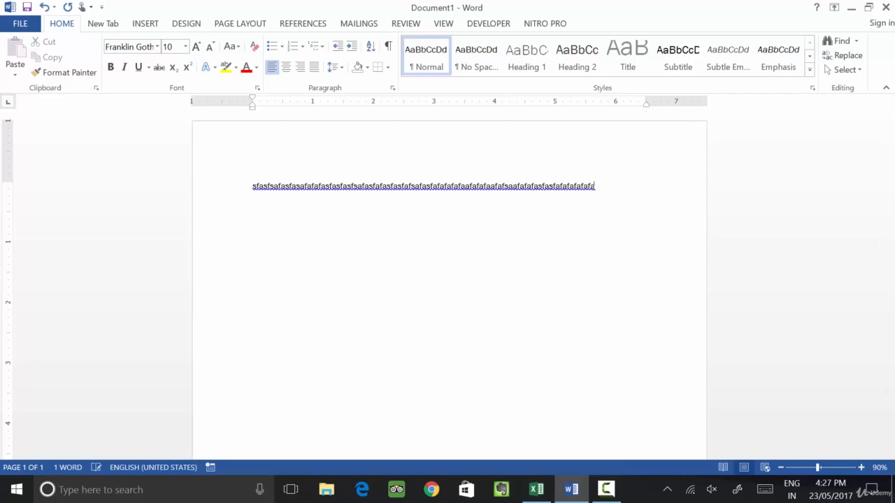
type("fafasfasfafaf")
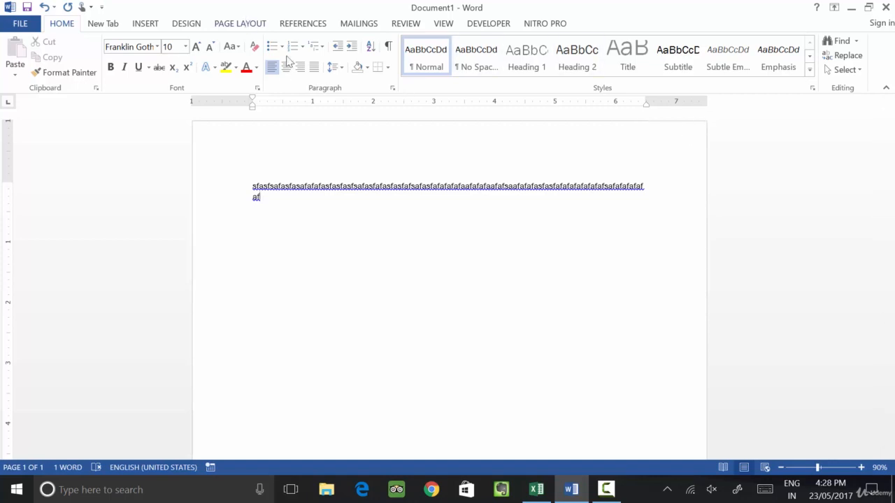
Step: Lay out the page in two columns and add more filler letters starting "ssaadsdsadsadsad" inside the paragraph
left_click(236, 24)
left_click(122, 61)
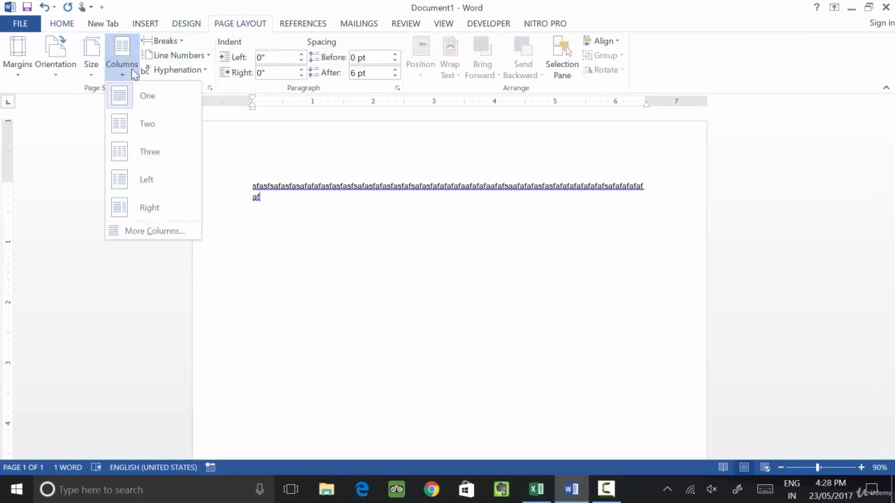
left_click(123, 122)
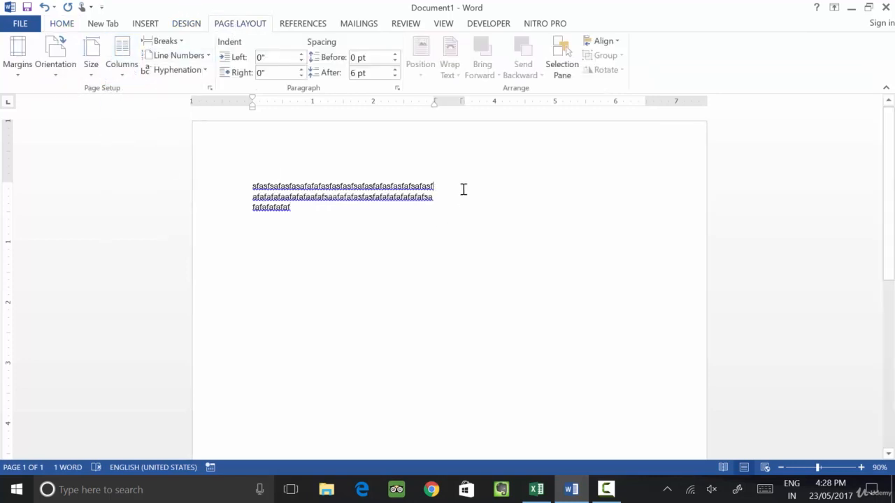
type("ssaadsdsadsadsadasdasd")
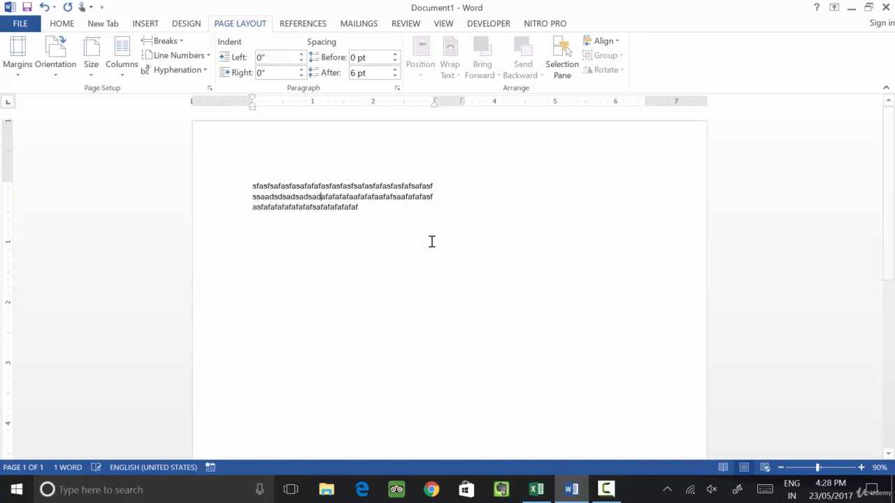
type("asdasdadaddadadasd")
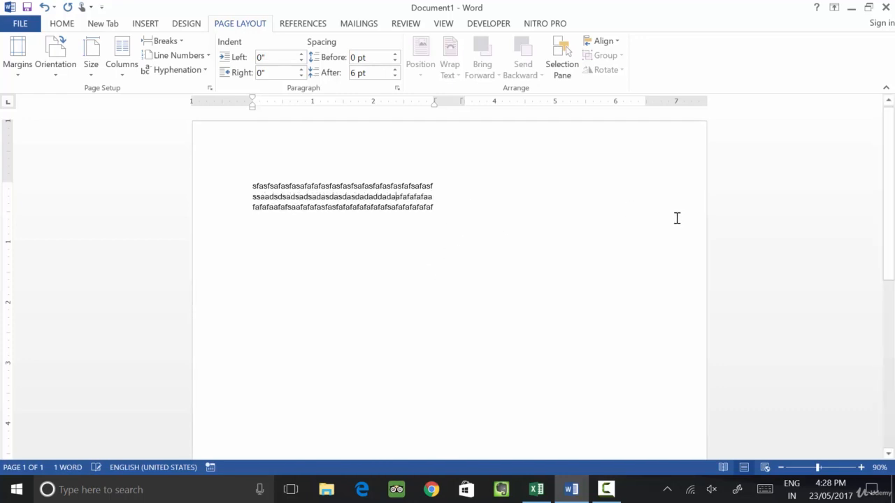
type("asdasdasdasdasdasdsadasdsadasd")
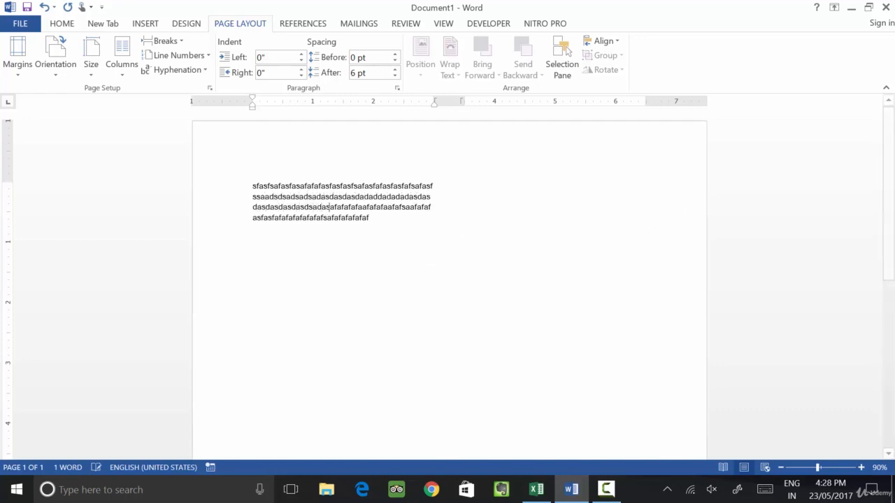
type("a")
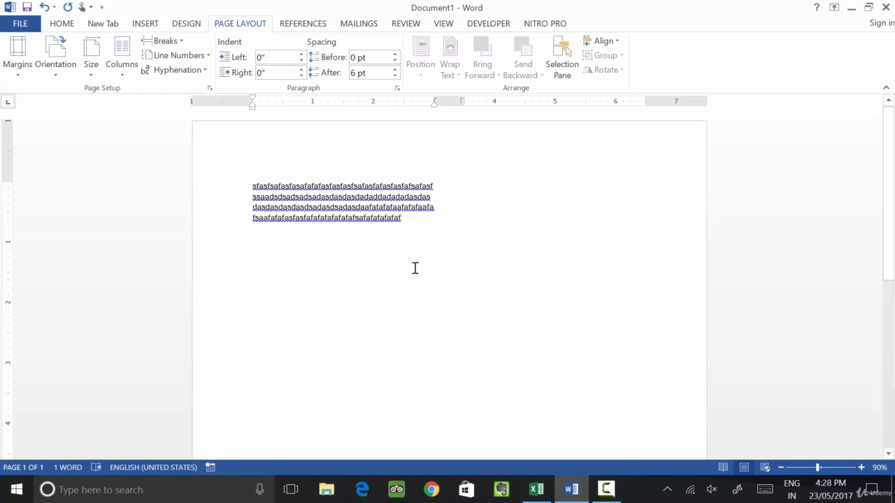
Step: Add short filler words such as "Sa", "Das" and "Ad" on separate lines to fill both columns, removing the overflow onto page two
left_click(414, 268)
key("Return")
type("sa das d sad as das da sd ")
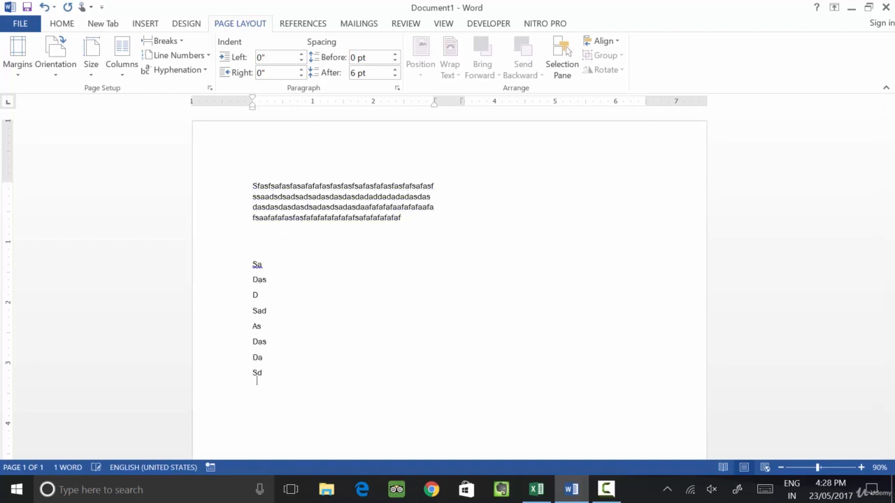
type("ad ad as da d ad asd asd sa da das d ad ad ")
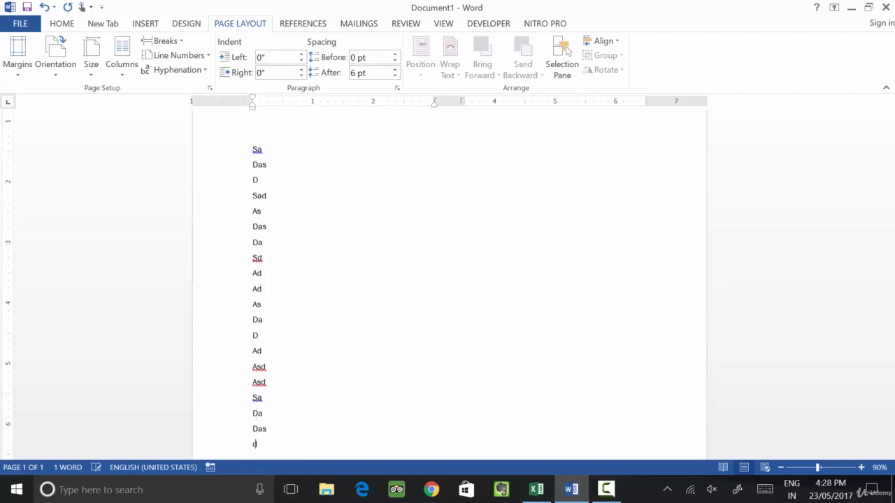
type("a")
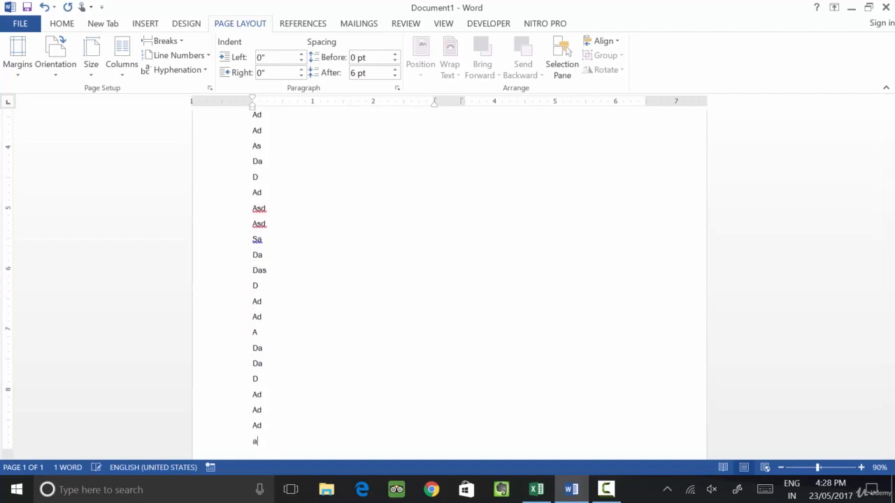
type(" da da d ad ad da dd")
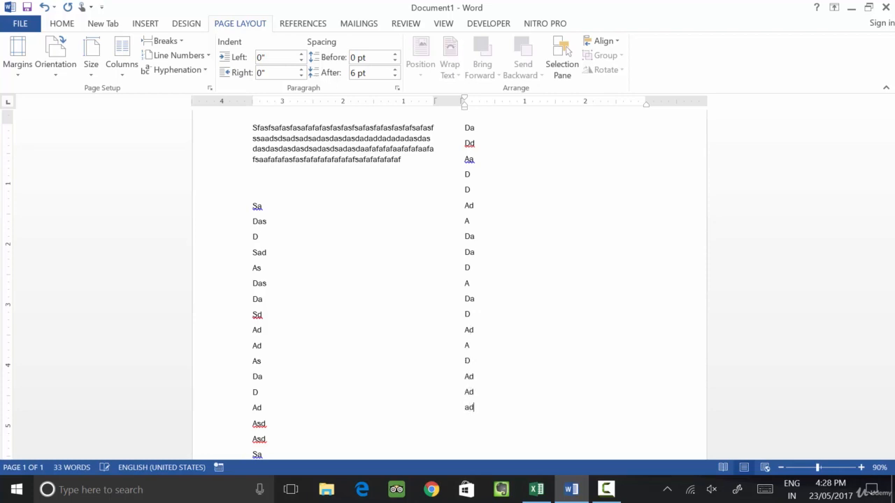
type(" aa a d ad a da da d ad sad ad a")
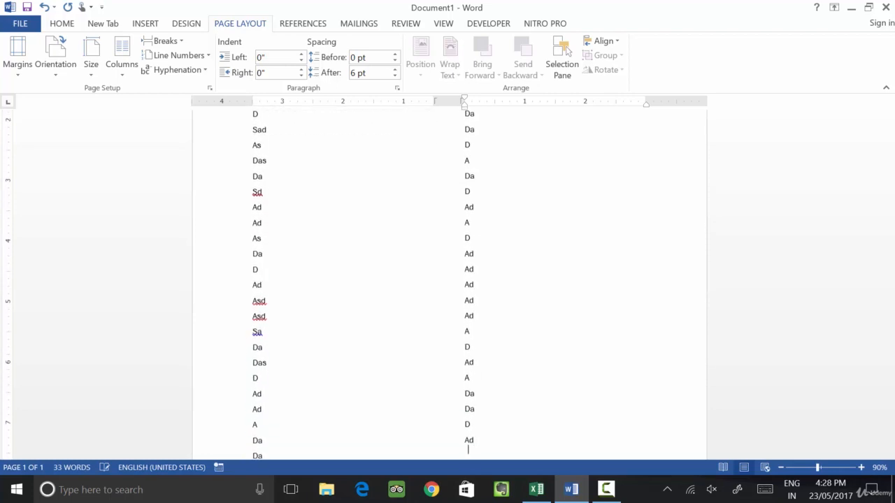
type(" dsa d ad ad")
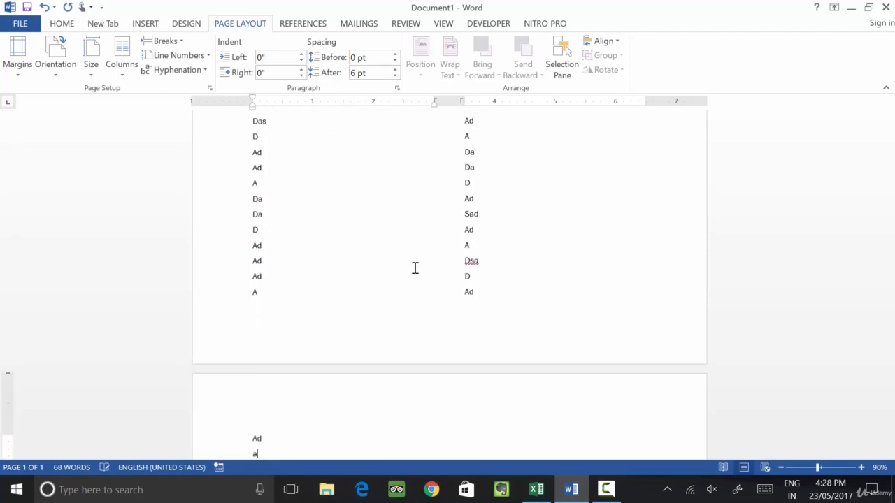
key("BackSpace")
key("BackSpace")
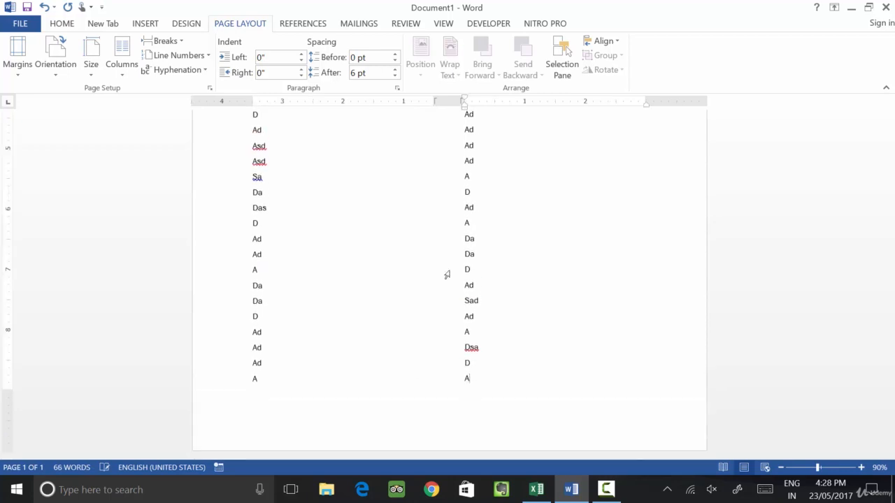
Step: Change the layout to three columns and extend the last line in the third column with "sadadadadadasdsadadad"
scroll(468, 149, "up", 3)
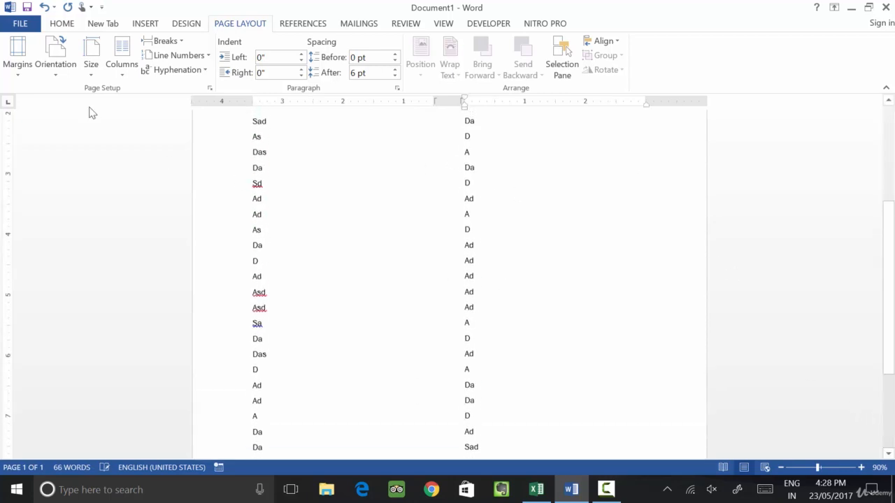
left_click(123, 73)
left_click(153, 154)
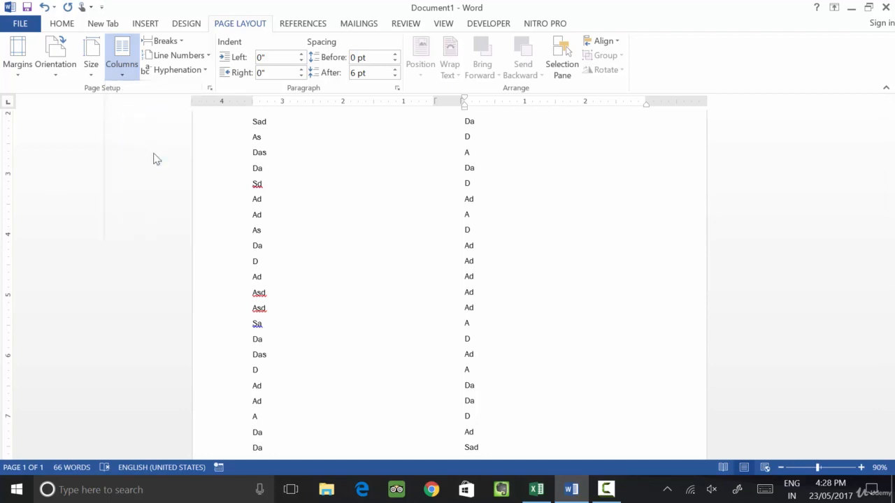
scroll(538, 232, "up", 1)
type("sadadada")
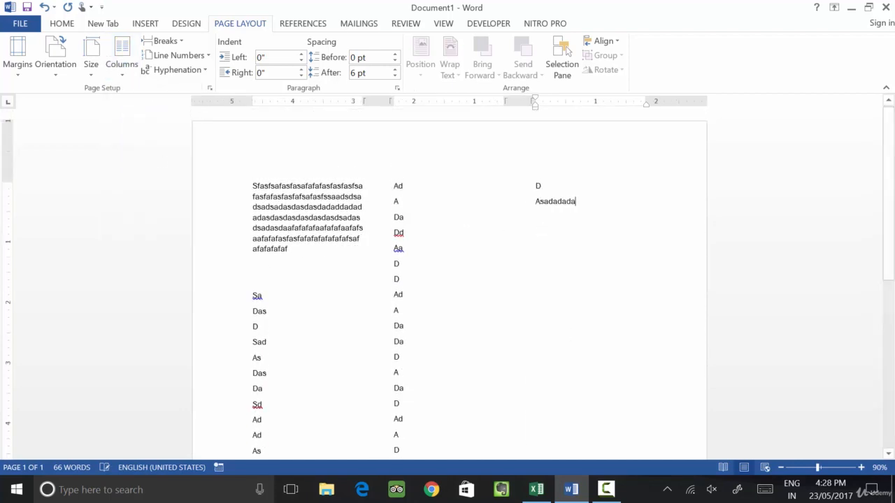
type("dadasdsadadad")
Step: Insert filler letters into one line of each of the three columns, such as "asdasdasdasd" in the middle one
left_click(304, 313)
type("asdsdadadasd")
left_click(423, 326)
type("asdas")
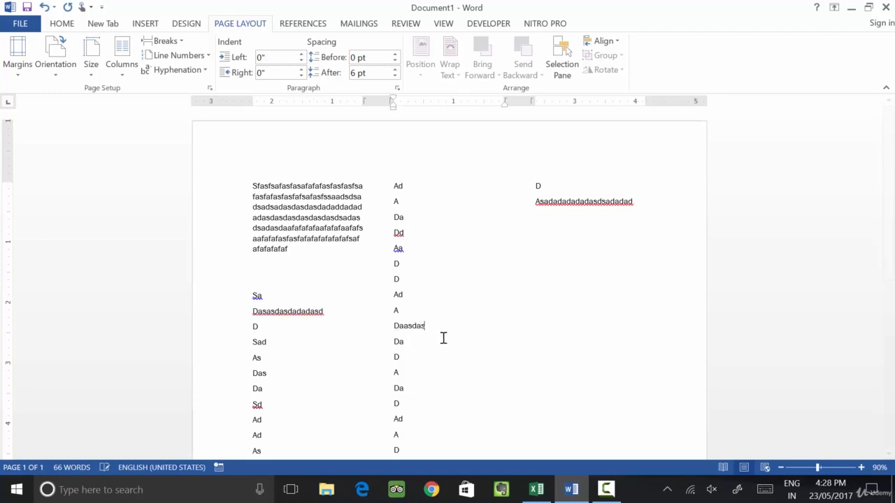
type("dasdasd")
left_click(552, 204)
type("asdadadasdasd")
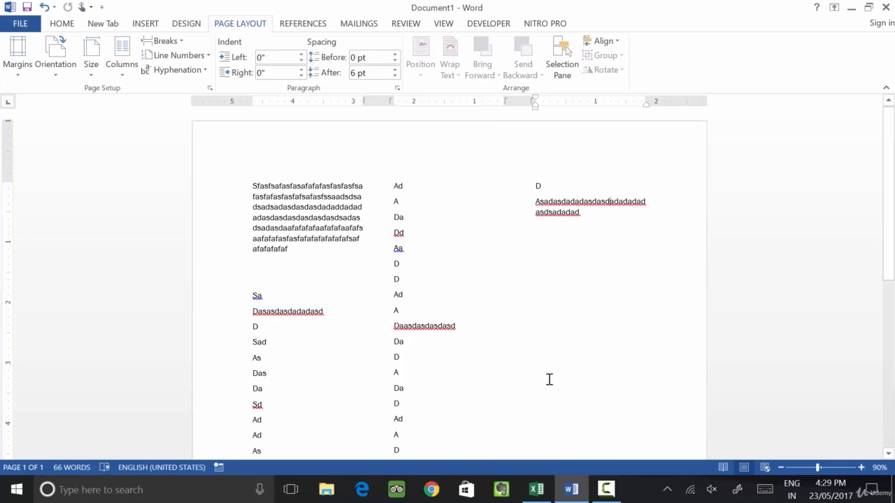
Step: Add a line between the three columns for the whole document
left_click(121, 70)
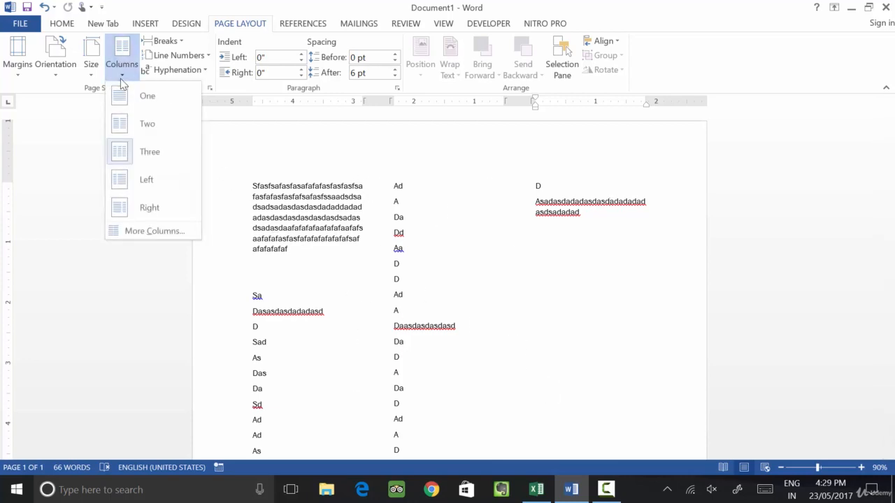
left_click(148, 232)
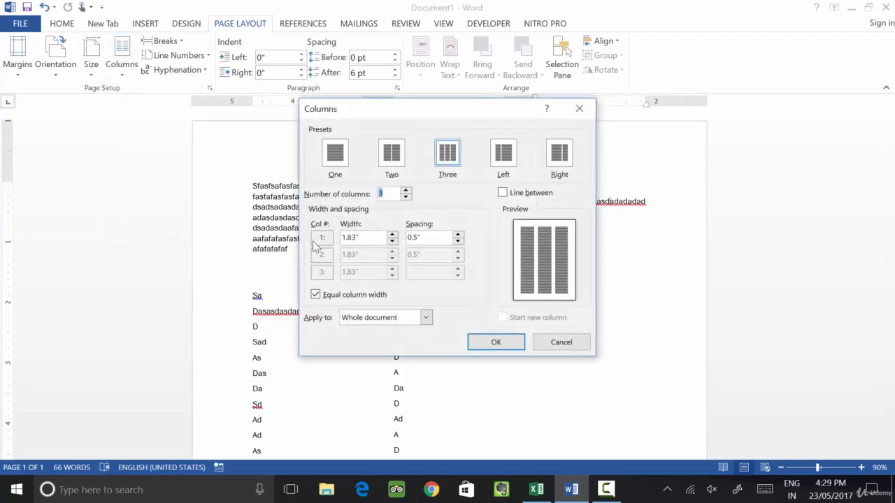
left_click(502, 193)
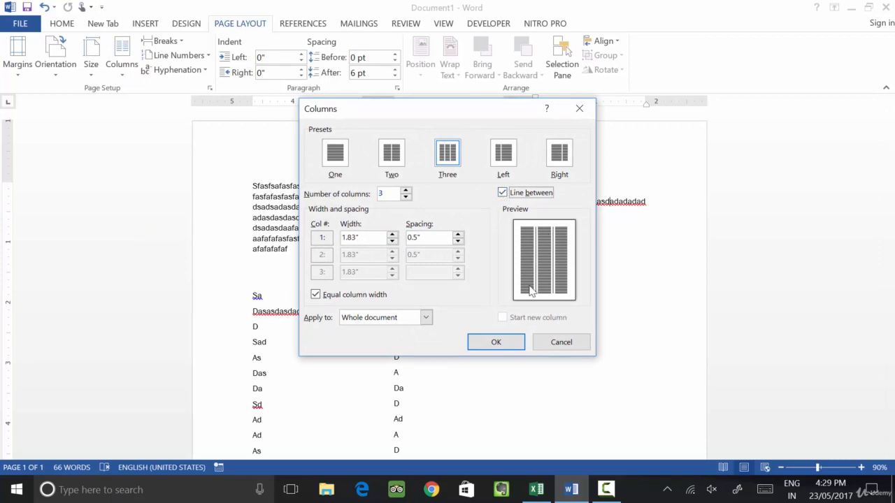
left_click(501, 342)
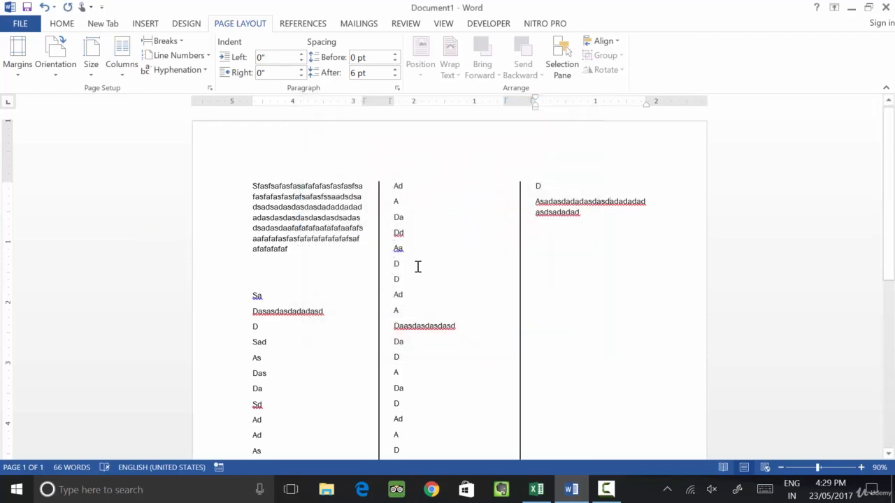
Step: Extend two neighbouring lines in the middle column with the filler text "sdadadadada" and "asdasd"
left_click(441, 282)
type("sdadadadada")
key("Down")
type("asdasd")
left_click(448, 185)
Step: Turn off equal column width for the letter "D" heading the third column
double_click(538, 185)
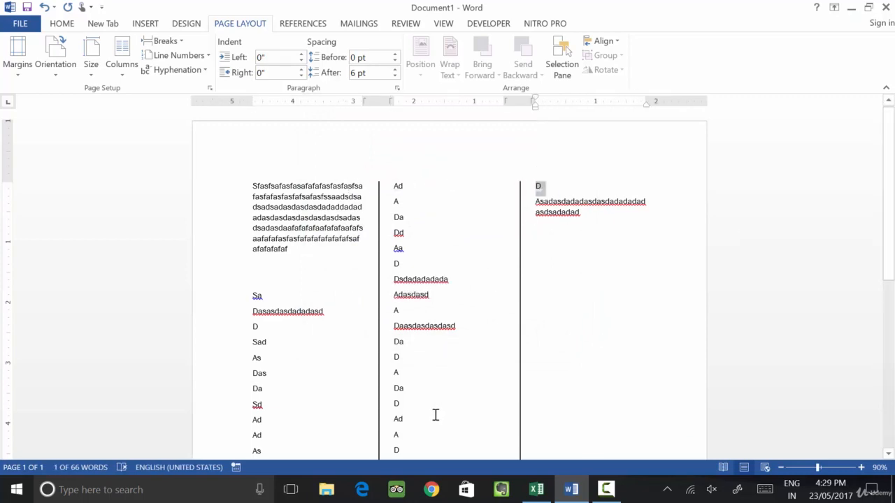
left_click(123, 69)
left_click(153, 230)
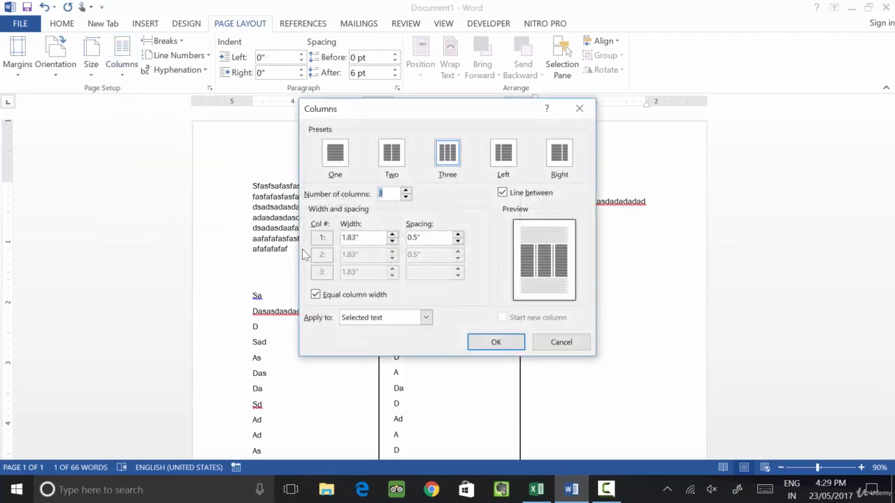
left_click(347, 298)
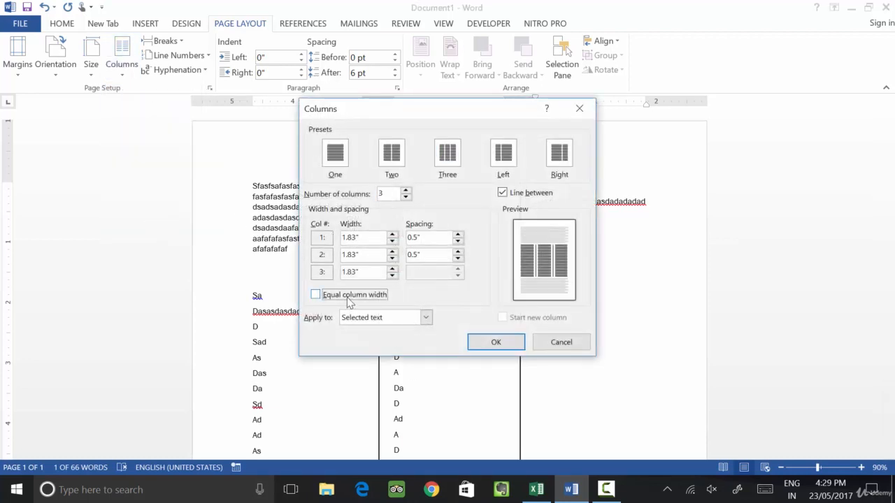
left_click(347, 297)
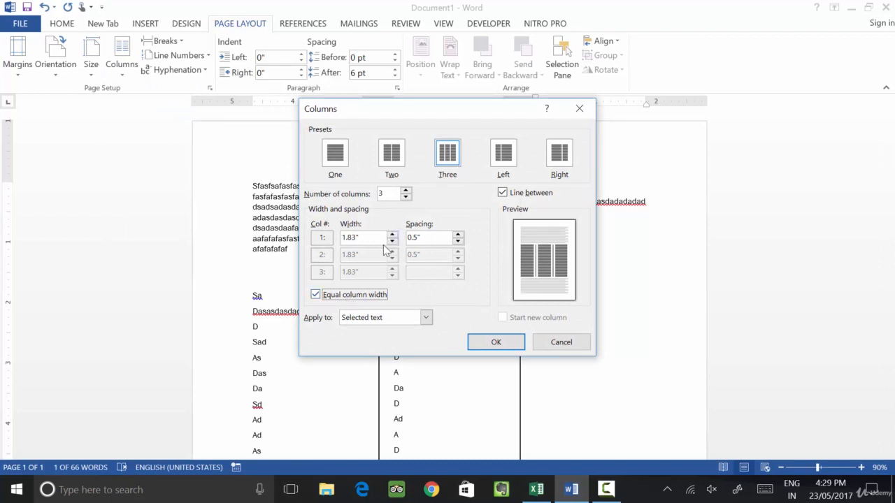
left_click(316, 295)
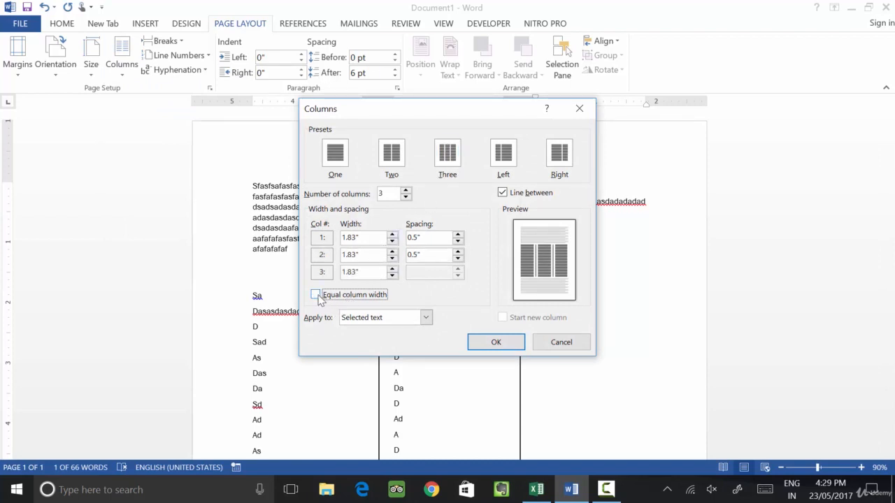
Step: Set the first column's width to 3" and apply the unequal column widths to the selected text
left_click(392, 235)
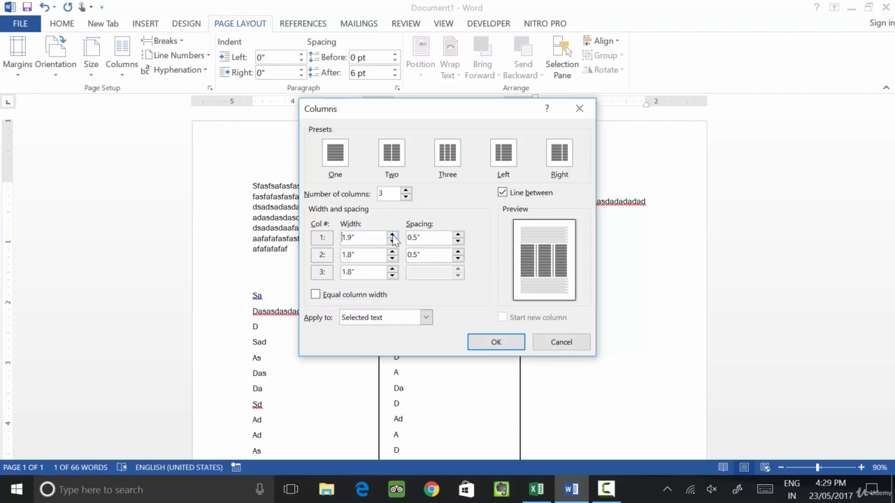
left_click(392, 235)
left_click(392, 235)
left_click(392, 235)
left_click(392, 234)
left_click(392, 234)
left_click(392, 235)
left_click(392, 235)
left_click(392, 235)
left_click(392, 235)
left_click(392, 235)
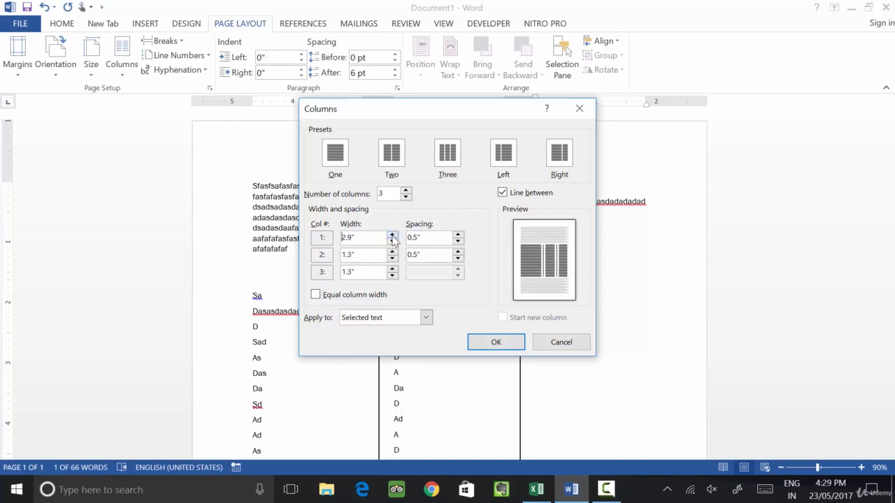
left_click(393, 235)
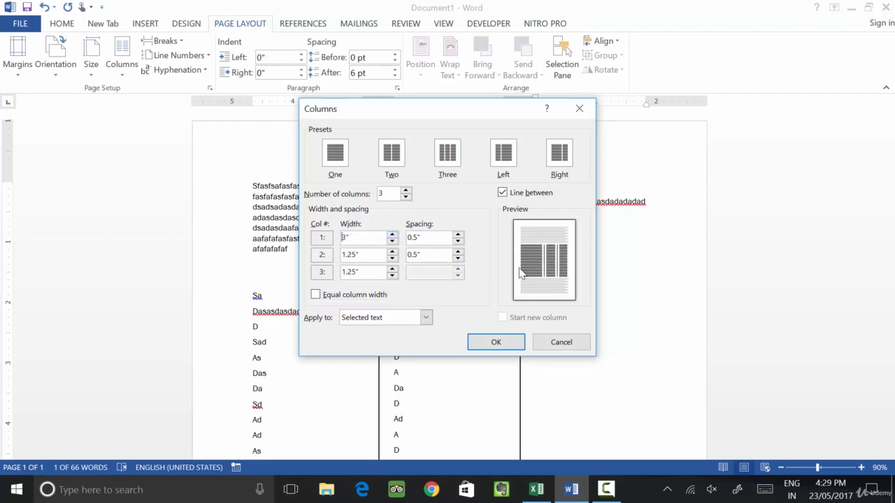
left_click(489, 343)
scroll(364, 311, "up", 3)
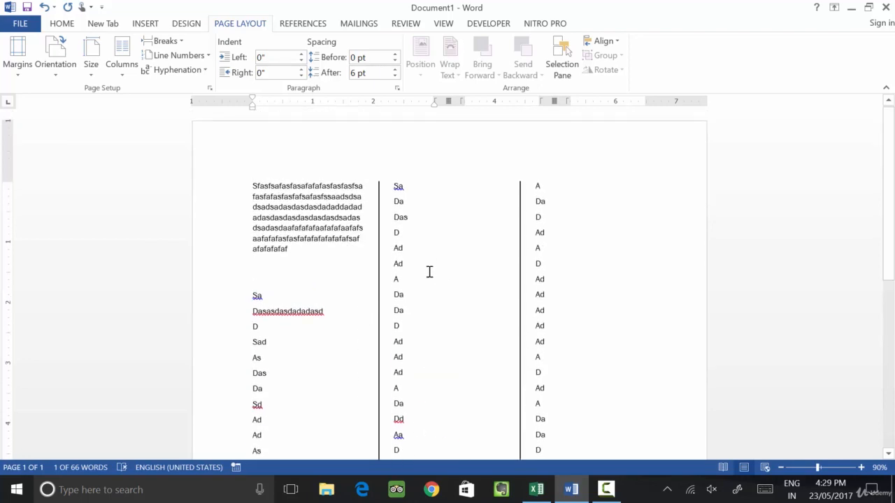
Step: Change the selected "D" text to the One column preset
left_click(123, 64)
left_click(119, 234)
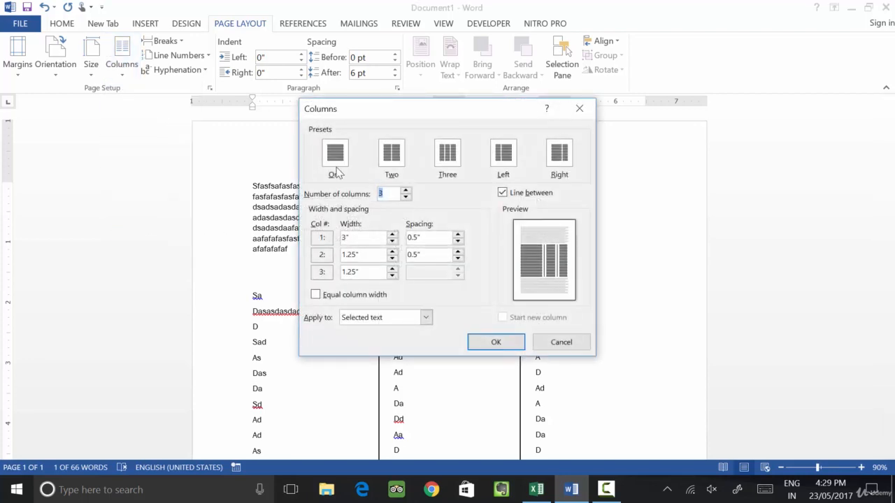
left_click(339, 168)
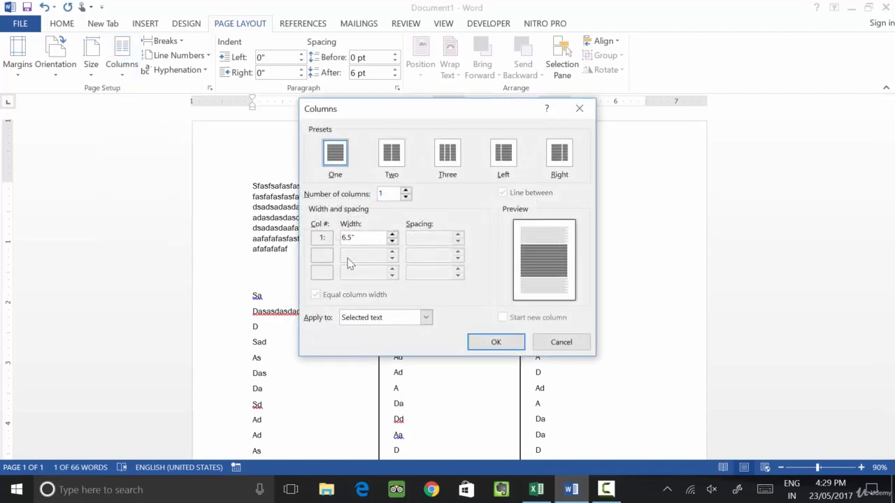
left_click(472, 341)
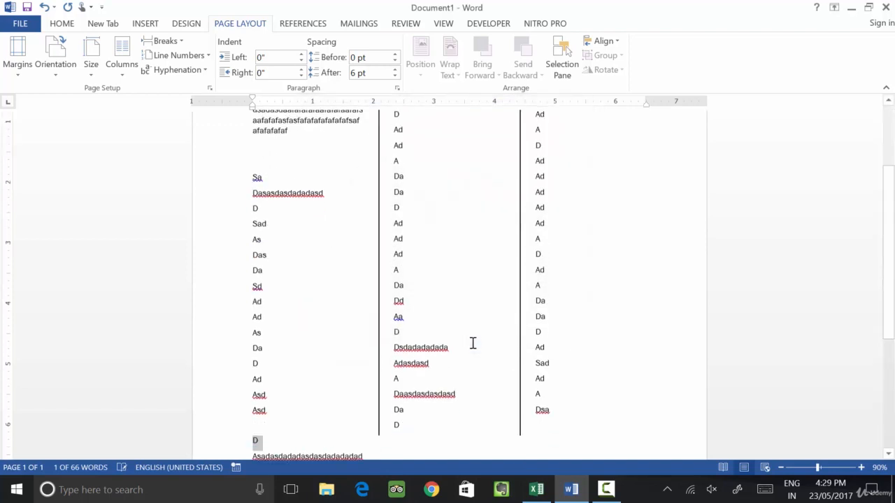
Step: Try the Two column preset on the selected text, return to One and try to adjust the column width
left_click(120, 70)
left_click(154, 229)
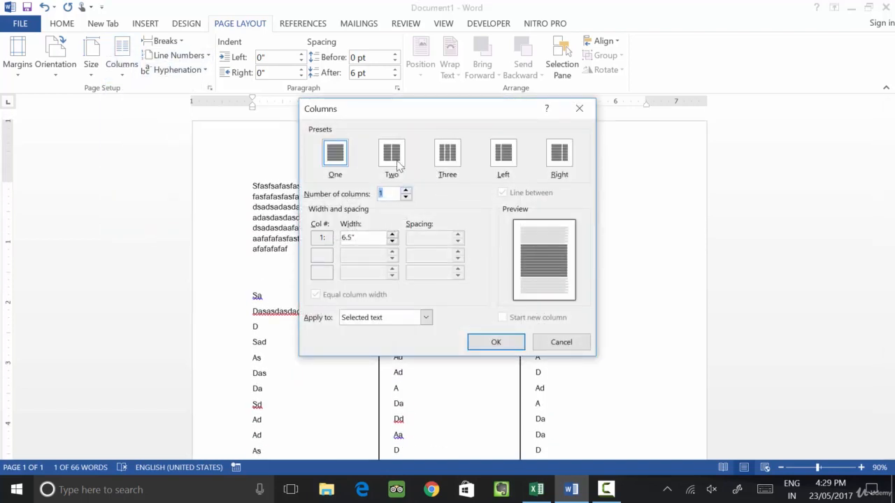
left_click(395, 163)
left_click(337, 161)
left_click(394, 242)
left_click(396, 237)
left_click(492, 342)
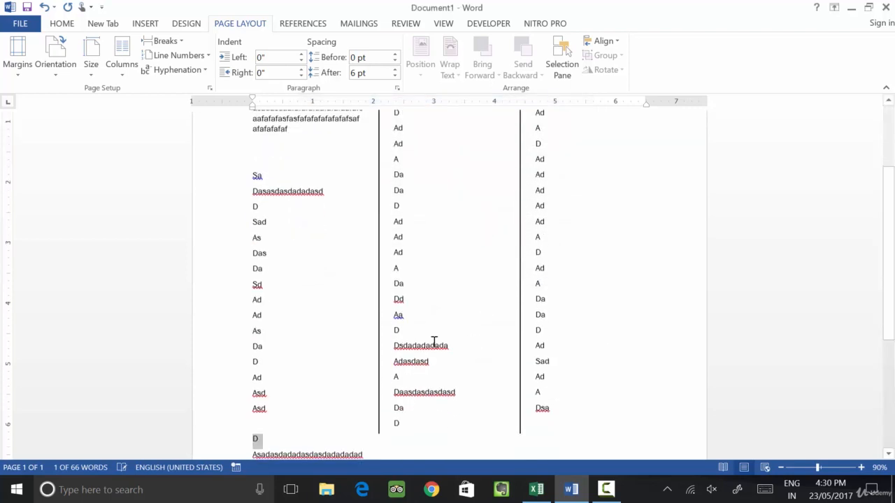
Step: Extend the last line below the columns with filler text such as "sadsadasdasd"
scroll(592, 336, "down", 4)
scroll(592, 342, "down", 2)
left_click(365, 328)
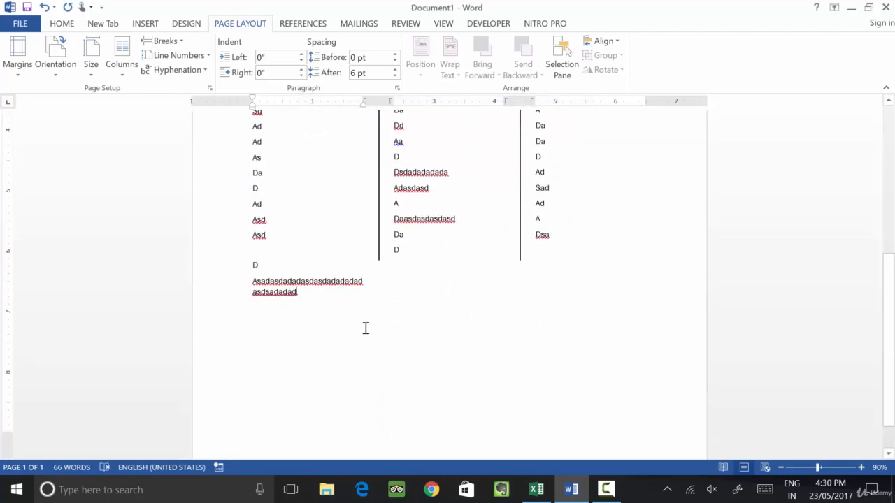
type("sadsadasdasd")
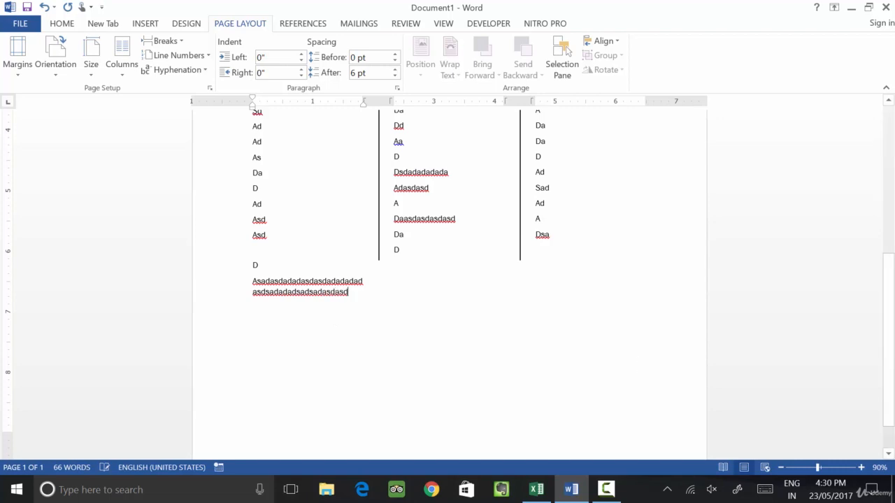
type("asdasdasdasdasdasdasdasdasdasdasdas")
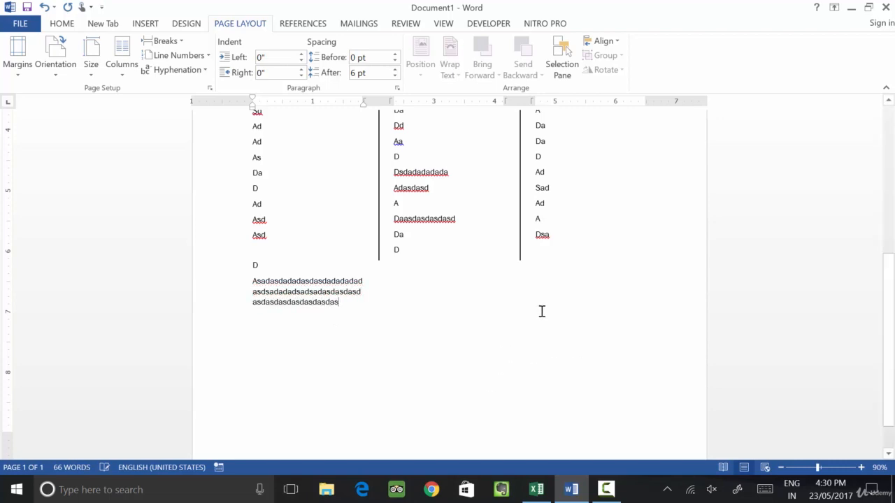
Step: Replace the document's last paragraph with filler text starting "sadasddasdas"
double_click(541, 312)
double_click(492, 299)
type("sadasddasdas")
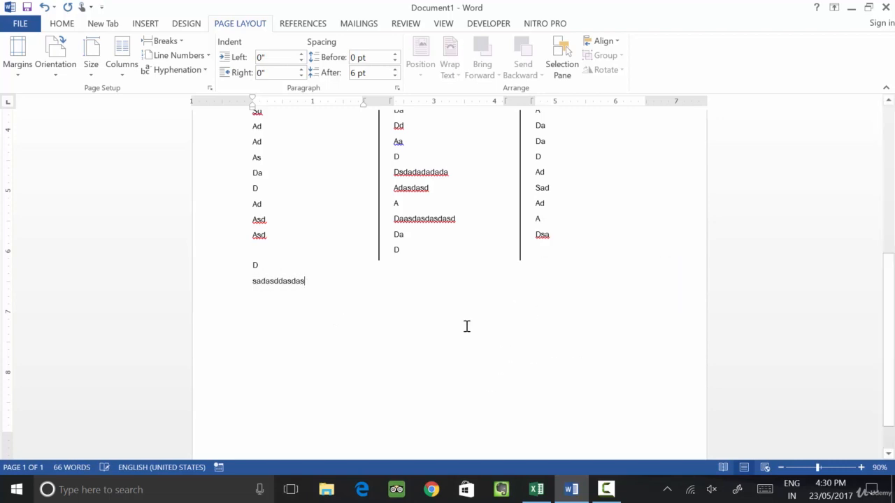
type("dasdasdasdasdasdasdasdasdasda")
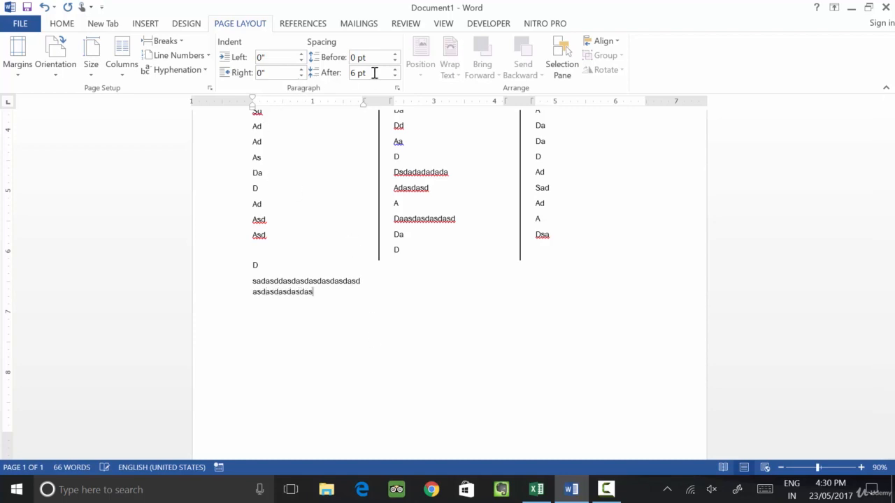
Step: Set the last paragraph's spacing before and after to Auto, with indents of 0.2" on the left and -0.4" on the right
left_click(396, 77)
left_click(395, 61)
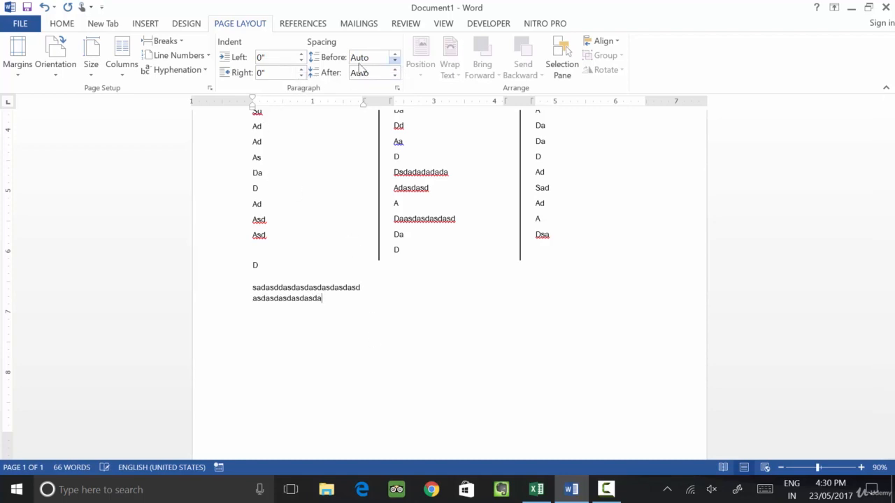
left_click(302, 61)
left_click(302, 54)
left_click(301, 54)
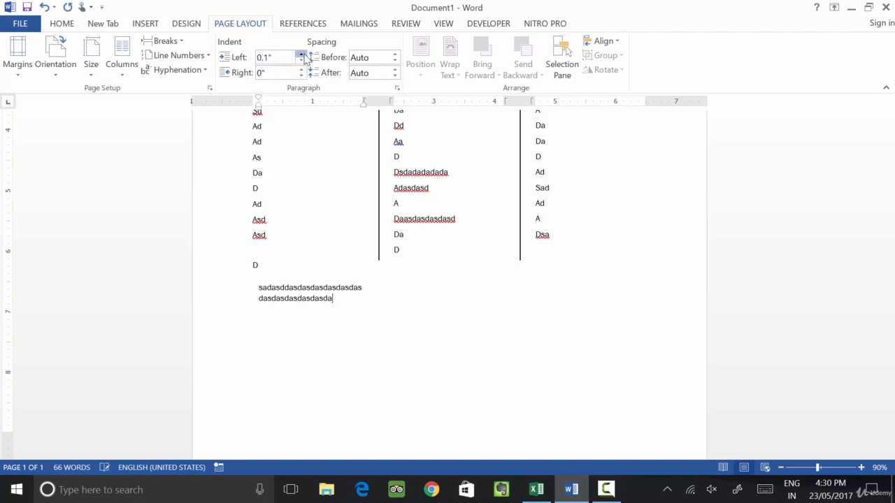
left_click(301, 55)
left_click(301, 75)
left_click(301, 76)
left_click(302, 75)
left_click(302, 76)
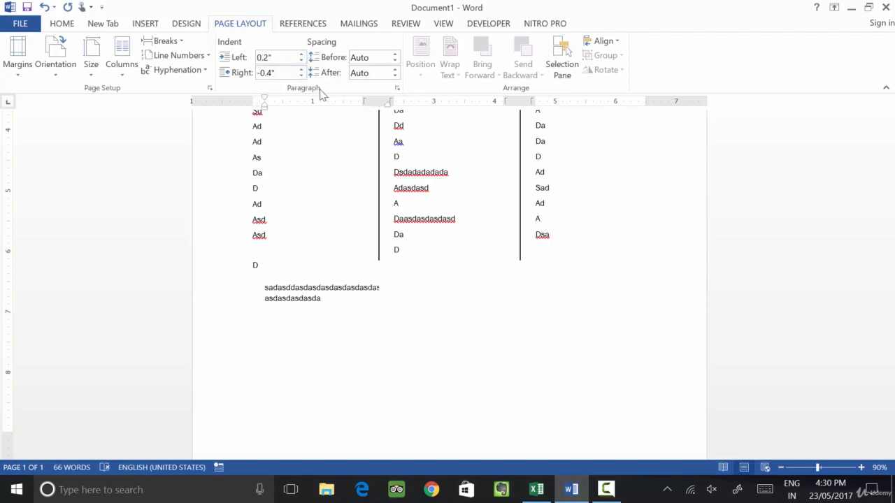
Step: Undo the indent and spacing changes on the last paragraph
key("ctrl+z")
key("ctrl+z")
key("ctrl+z")
key("ctrl+z")
key("ctrl+z")
key("ctrl+z")
key("ctrl+z")
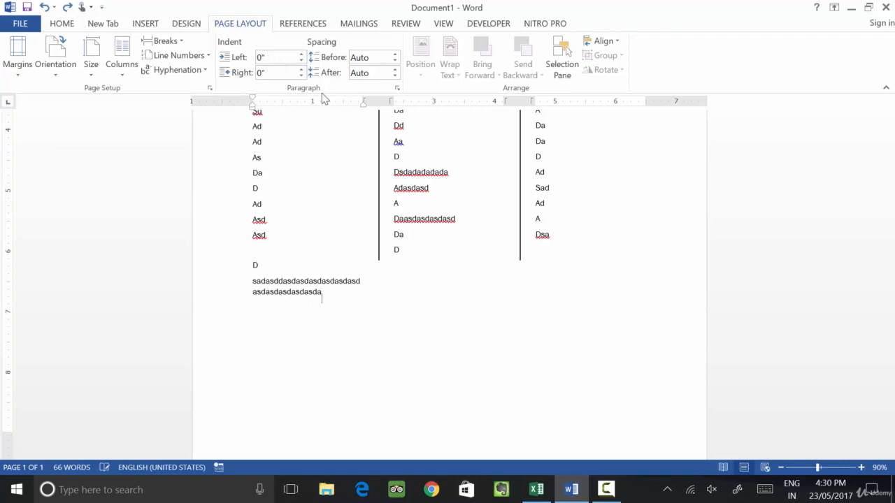
Step: Close the document without saving it and create a new blank document
key("alt+F4")
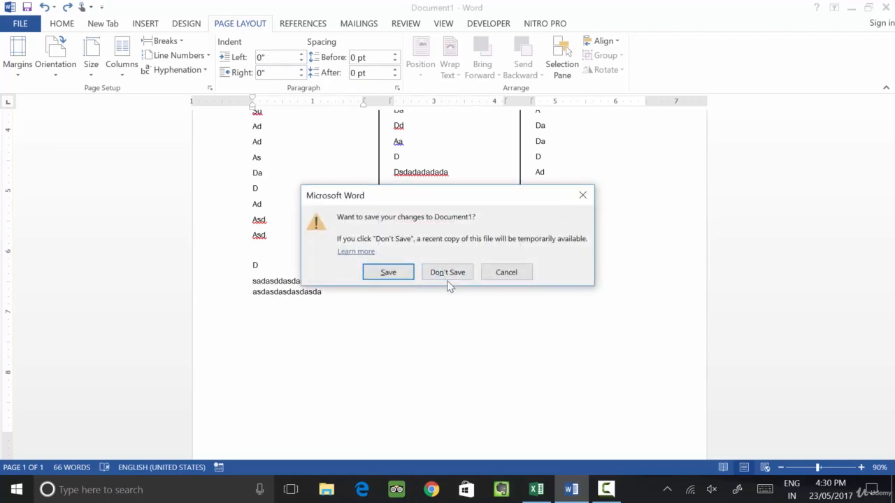
left_click(446, 276)
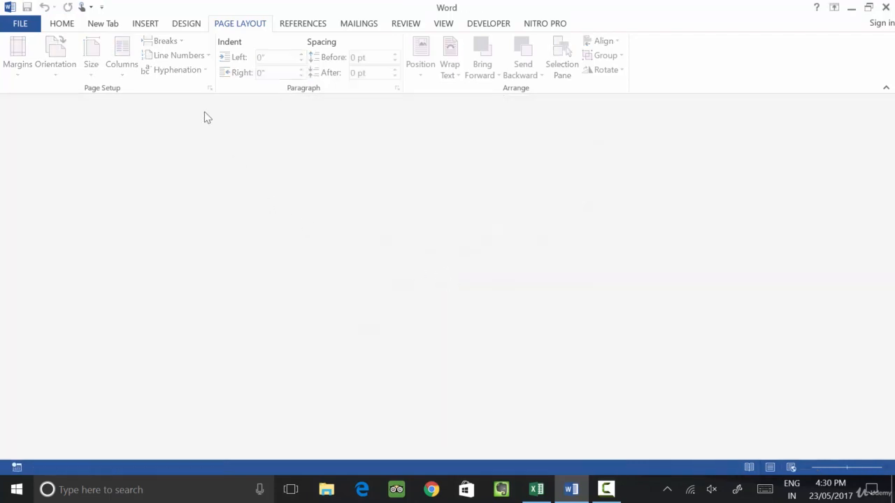
key("ctrl+n")
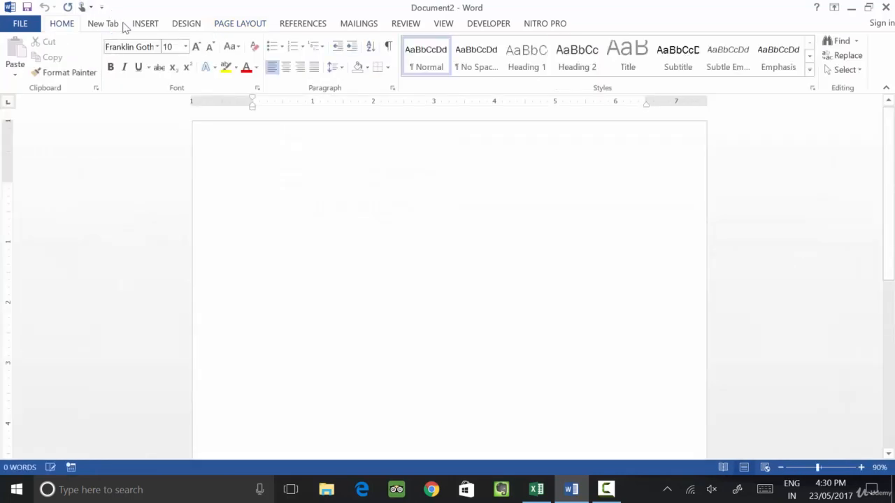
left_click(226, 27)
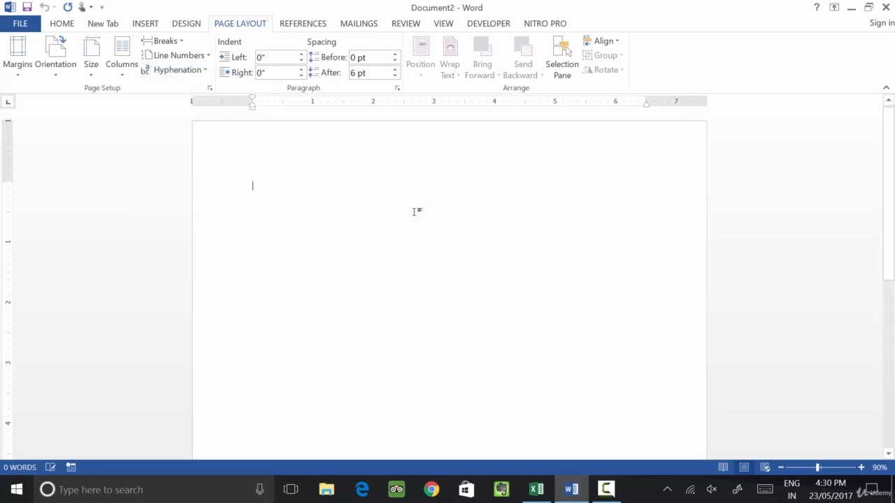
Step: Fill the blank document with several lines of capital filler text, beginning "ASDFASDASDSADASDSADADADAD" and with a short second line "AS"
type("ASDFASDASDSADASDSADADADADADASDSADADADADAD")
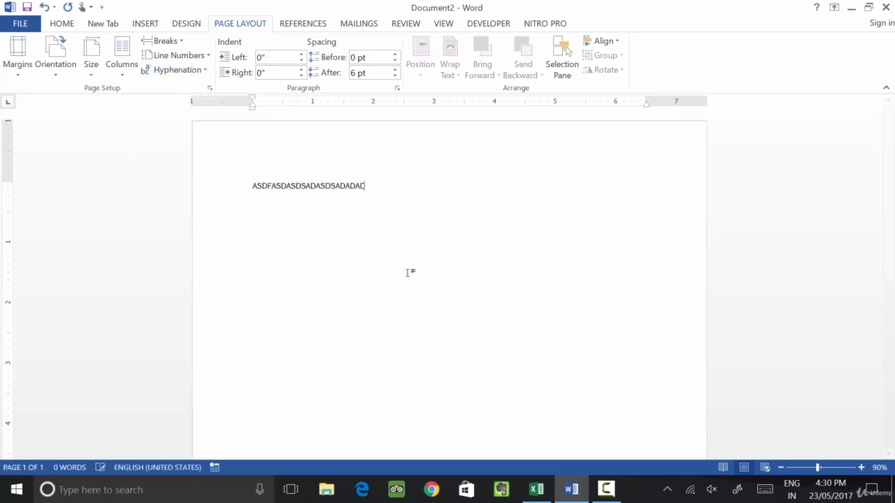
type("ADADSADSASDASDADSASDASDASDSADASDASDASD ")
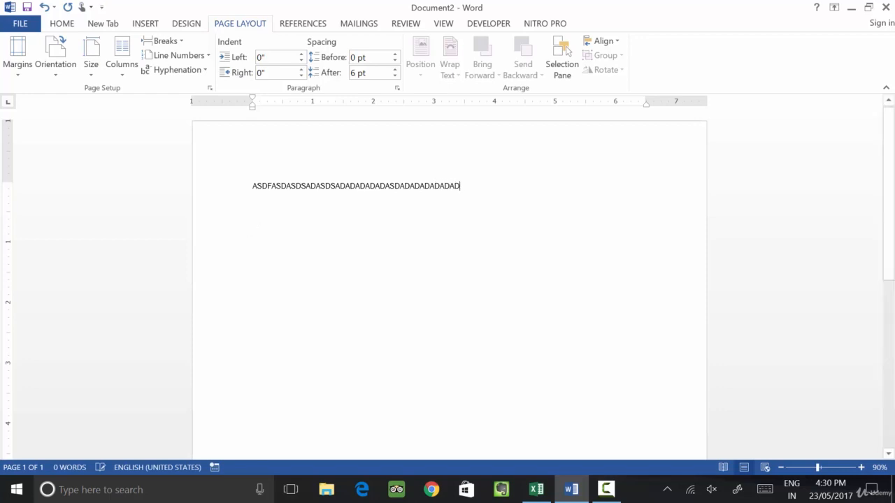
type("AS DASD")
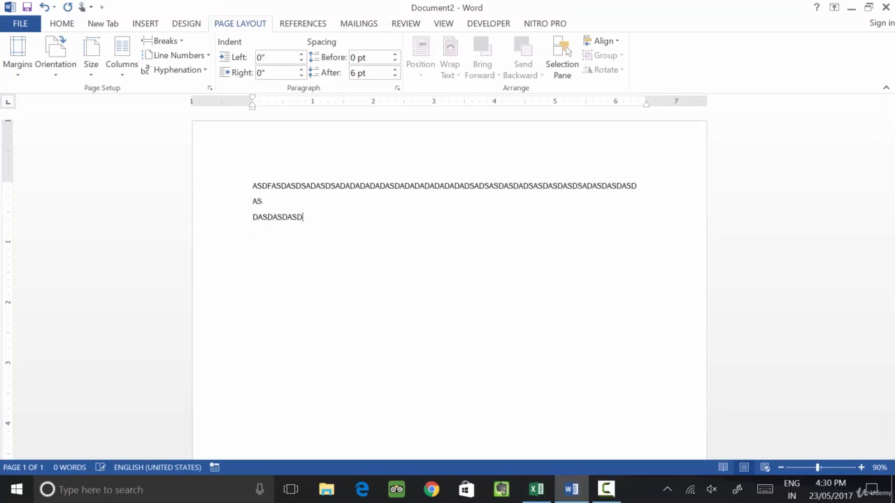
type("ASDASDASDADASDASDASDASDASD")
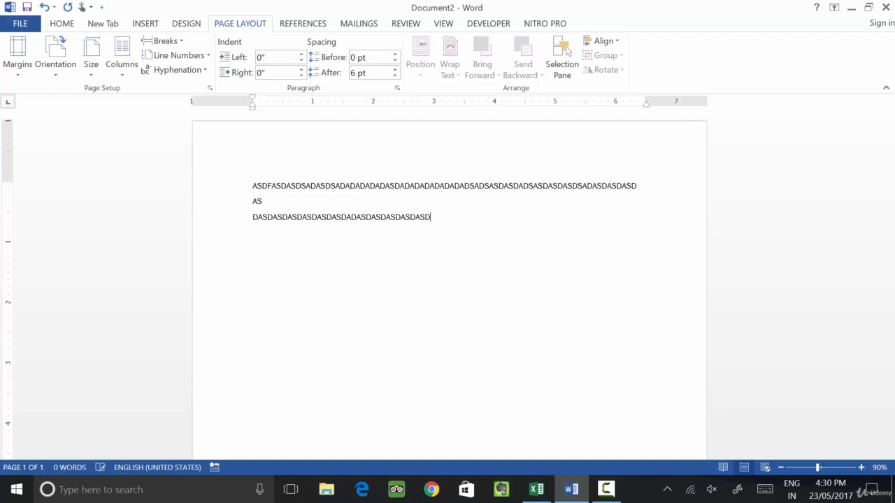
type("ASDADASDASDASDASDADADASDASDASDADADADASDAD")
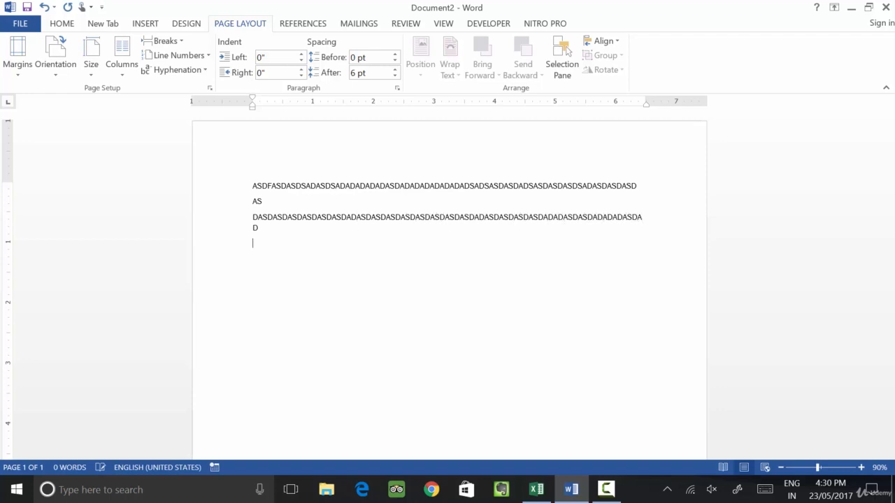
type("ASDASDASDADADADASDADSADA")
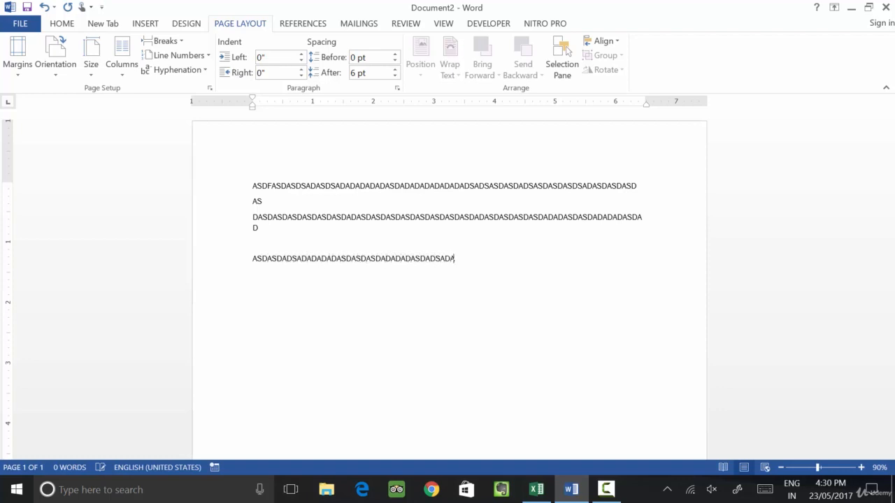
type("SDASDASDASDADASDASDASDASDA")
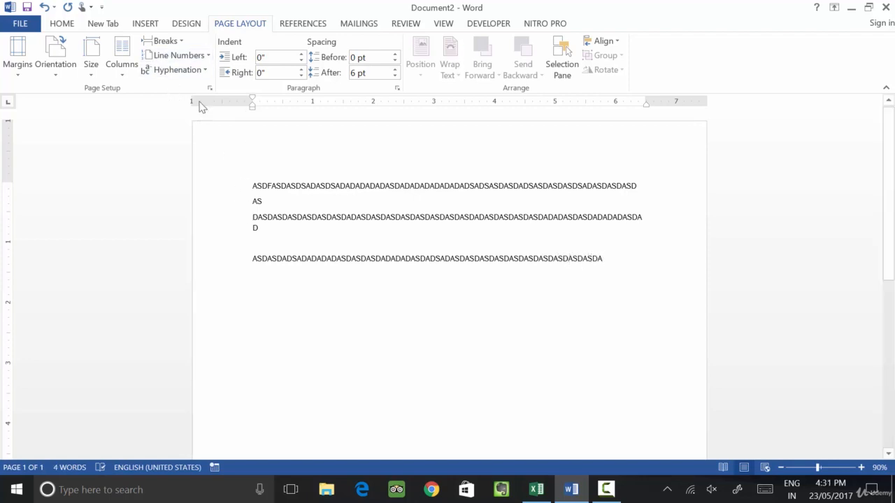
Step: Insert a page break directly before the third filler line, which starts with "DASDASDAS", and check both pages
left_click(165, 40)
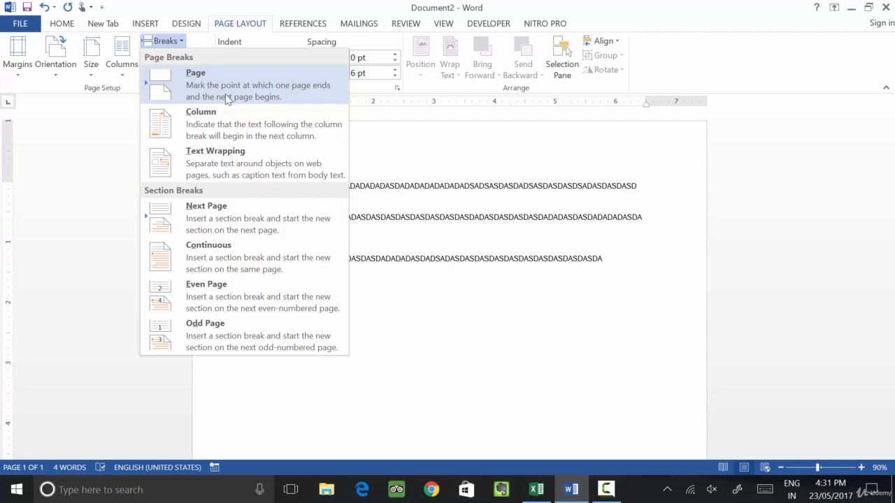
left_click(224, 94)
scroll(378, 335, "down", 4)
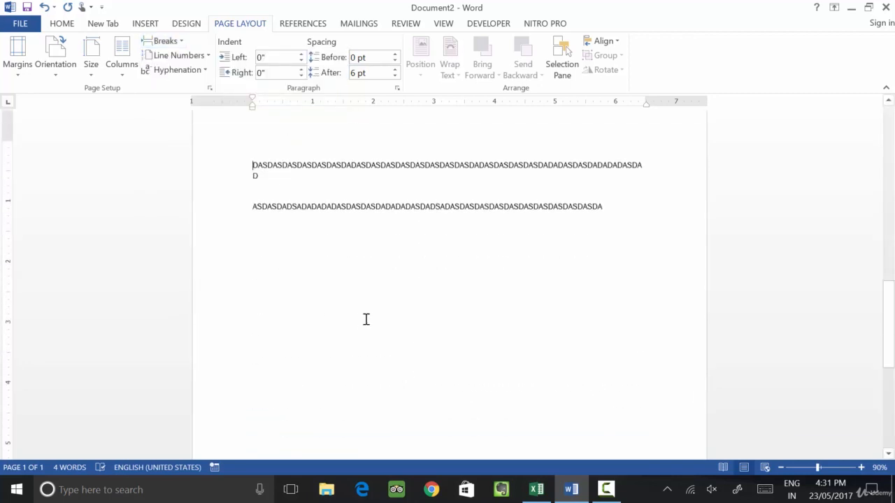
scroll(359, 304, "up", 8)
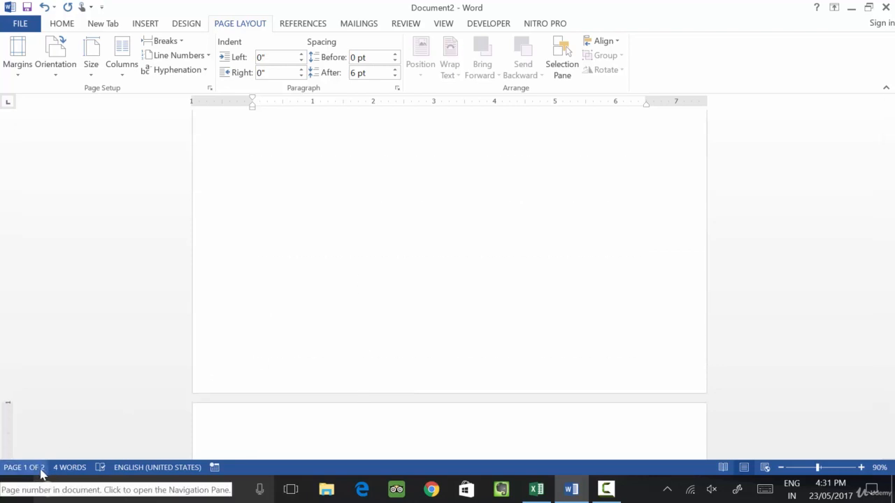
scroll(184, 284, "up", 5)
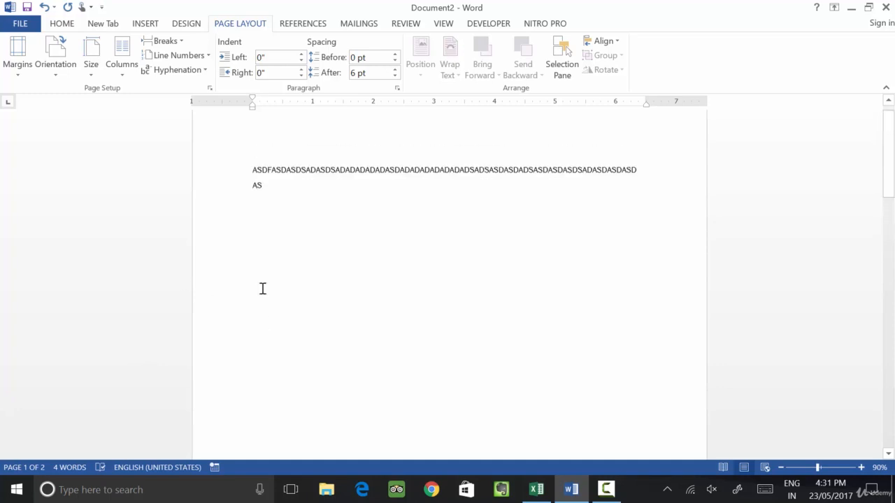
Step: Insert a column break directly before the short "AS" line and review how the pages are split
left_click(121, 56)
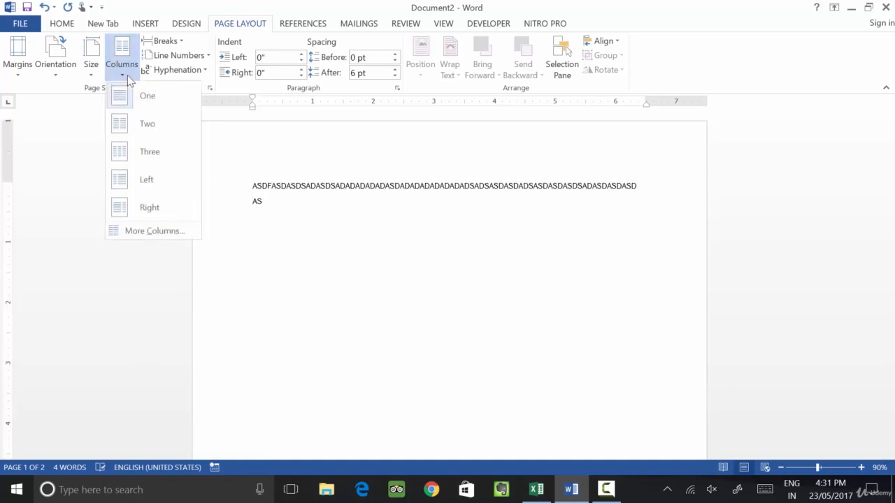
left_click(163, 41)
left_click(162, 40)
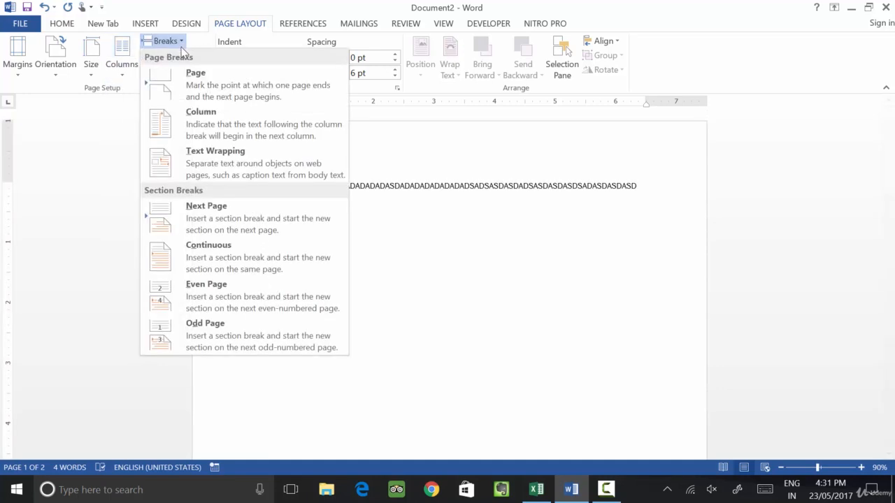
left_click(218, 124)
scroll(214, 122, "down", 3)
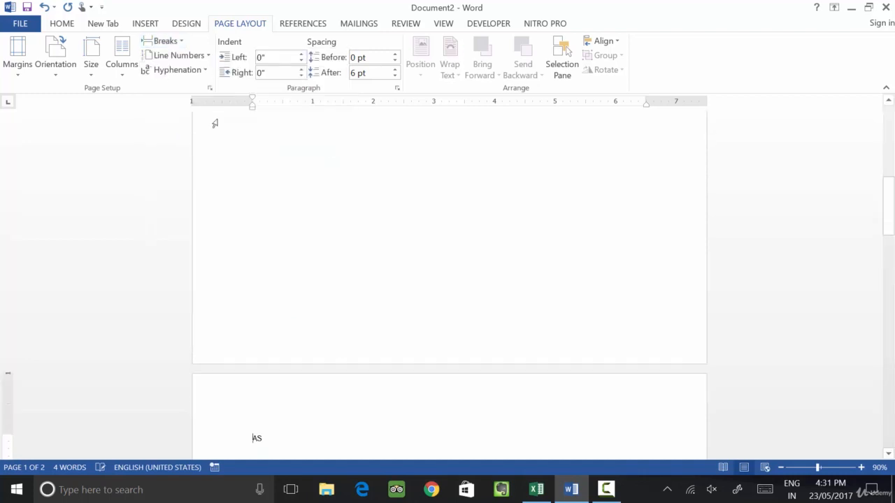
scroll(266, 223, "down", 2)
scroll(258, 224, "up", 3)
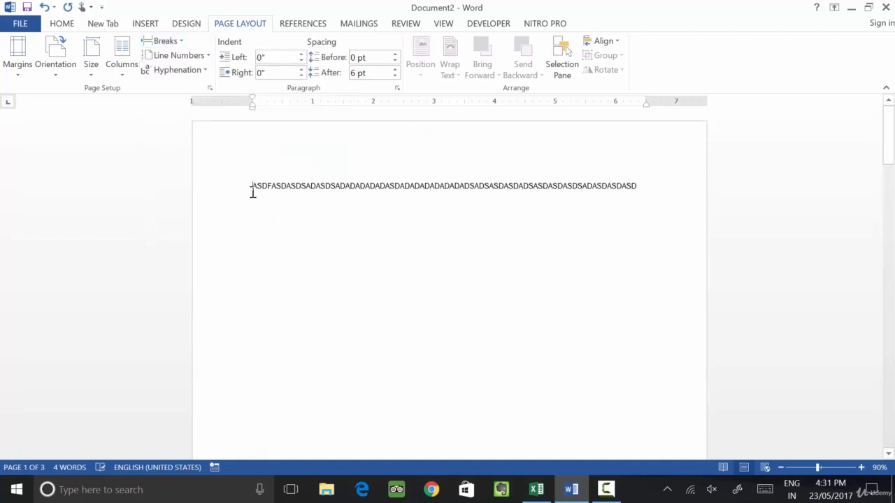
Step: Try to insert a Next Page section break directly before the "AS" line
left_click_drag(252, 192, 666, 195)
scroll(439, 305, "down", 10)
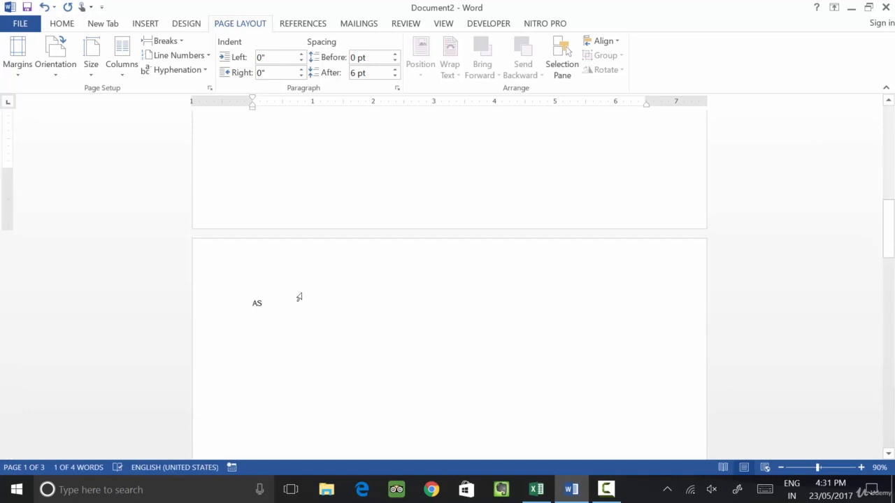
left_click(240, 304)
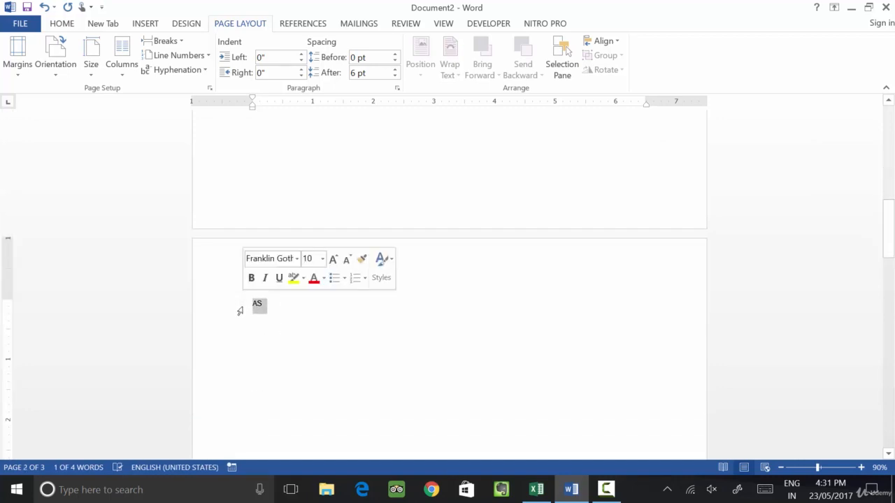
left_click(254, 308)
key("ctrl+Return")
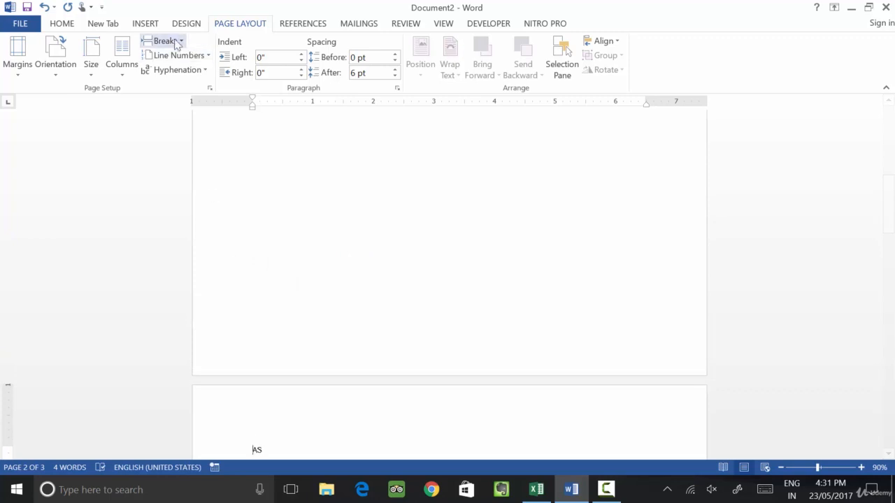
left_click(165, 42)
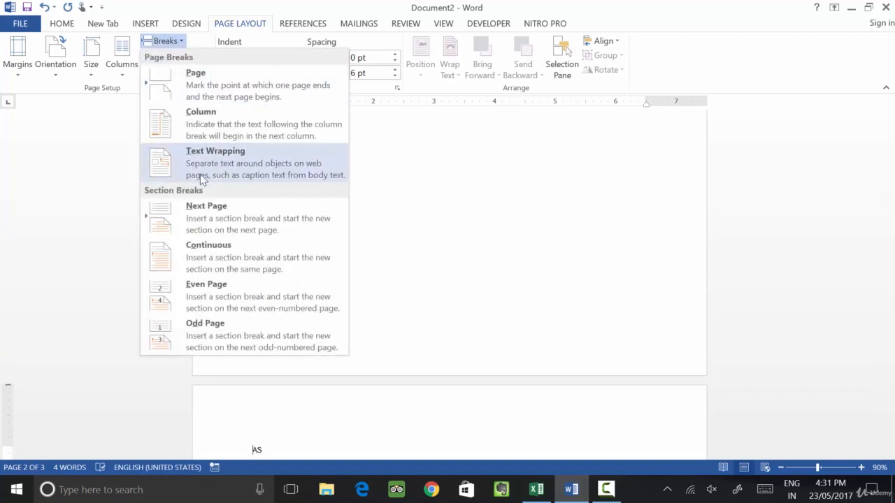
left_click(243, 232)
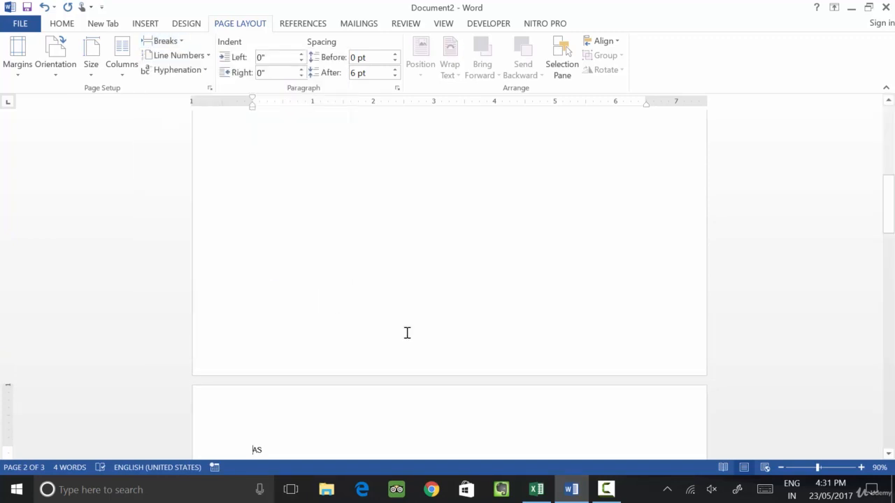
left_click(165, 42)
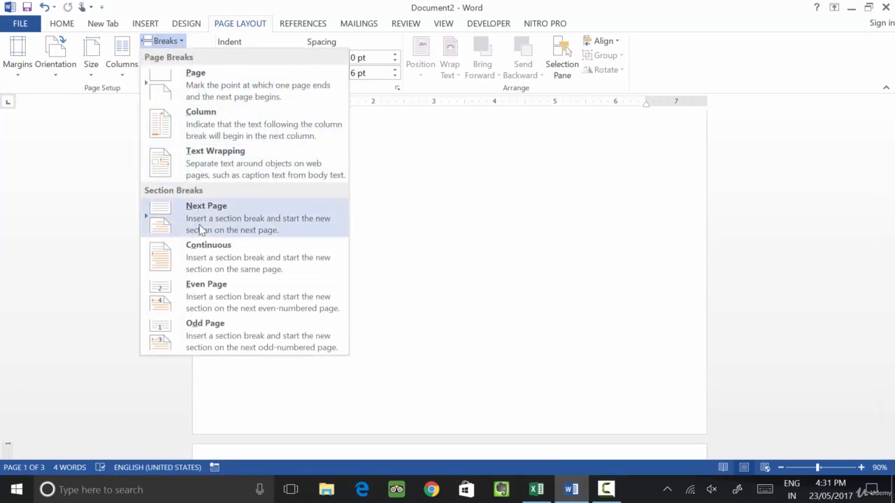
left_click(476, 260)
Step: Add an empty line above the first filler line and insert a Next Page section break there
scroll(464, 248, "up", 5)
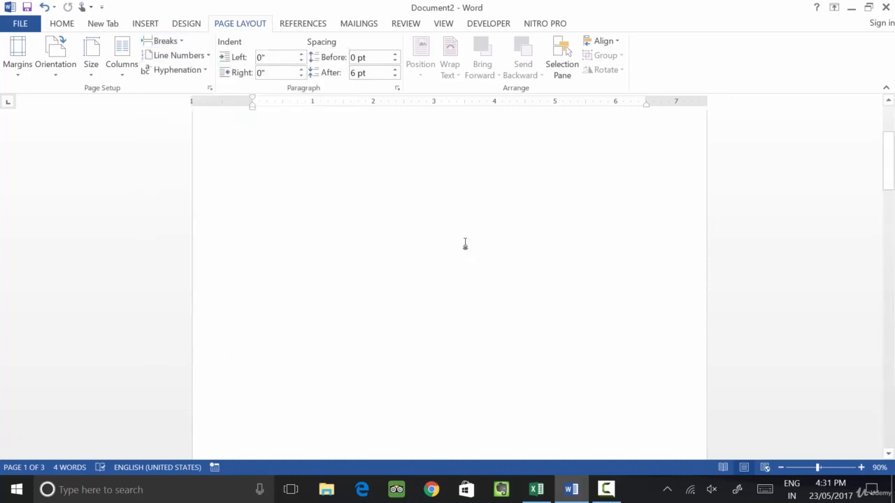
left_click(255, 168)
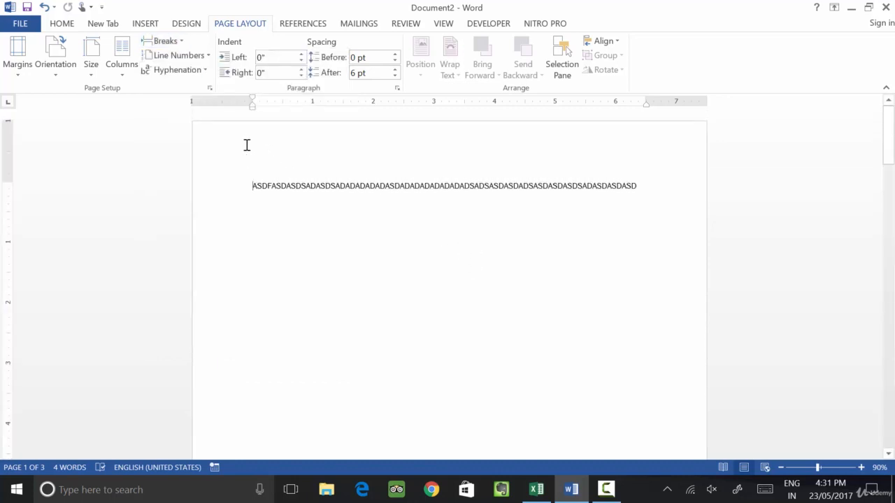
key("Return")
scroll(315, 164, "down", 1)
left_click(267, 146)
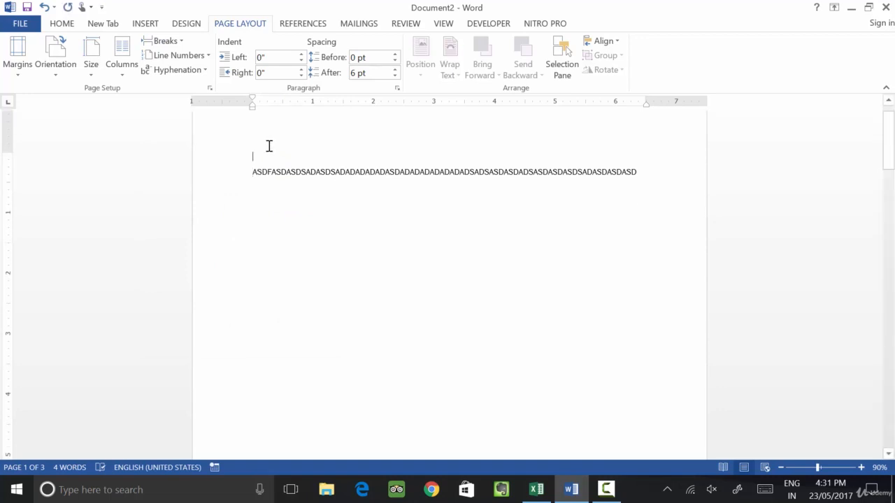
left_click(163, 40)
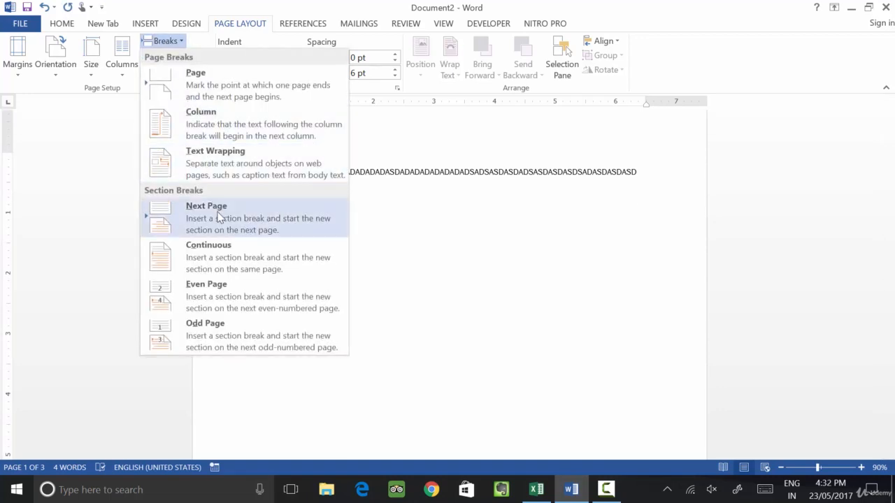
left_click(219, 218)
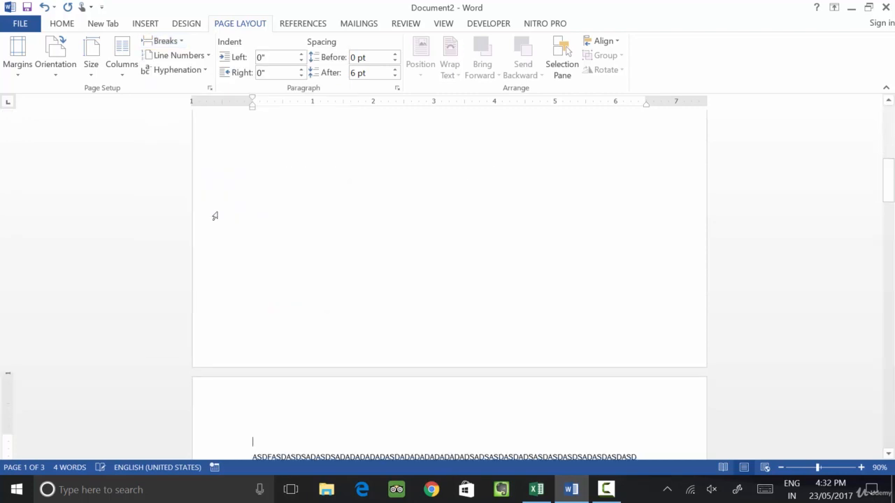
Step: Show the formatting marks, examine the column break and the page break around the "AS" line, and hide the marks again
left_click(63, 24)
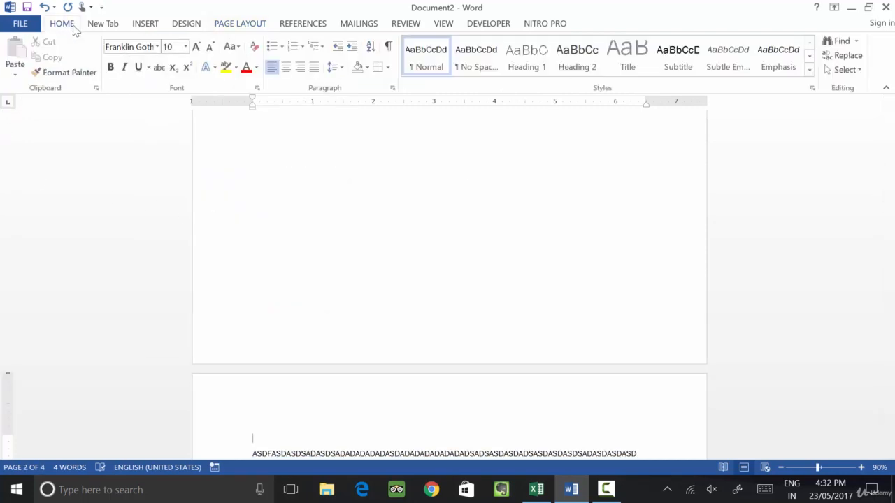
left_click(388, 46)
scroll(388, 226, "up", 3)
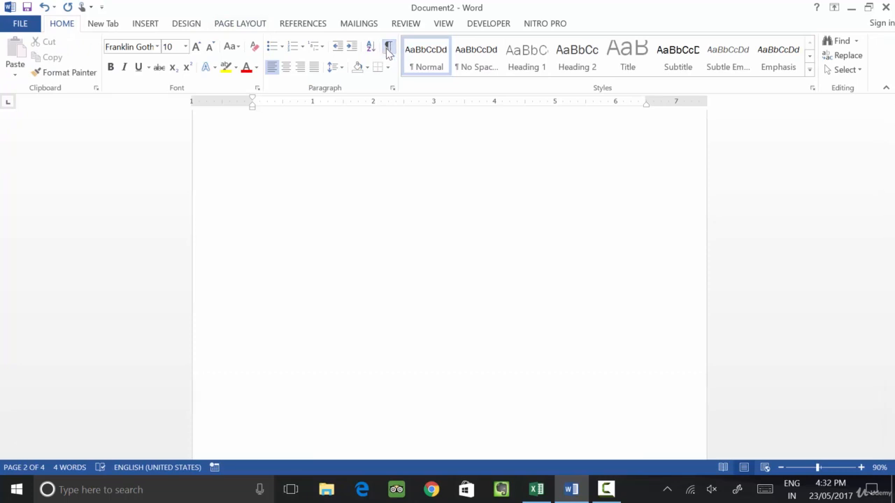
scroll(406, 193, "down", 5)
left_click_drag(426, 174, 477, 182)
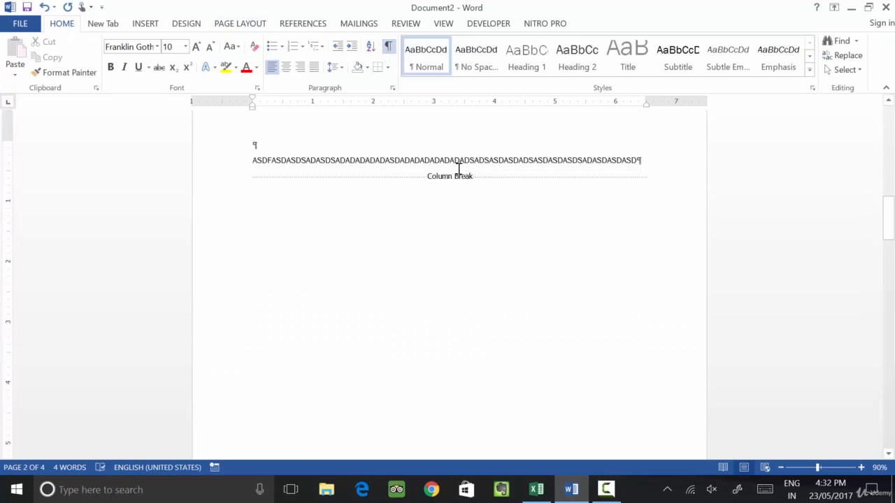
scroll(436, 233, "down", 10)
scroll(419, 235, "down", 2)
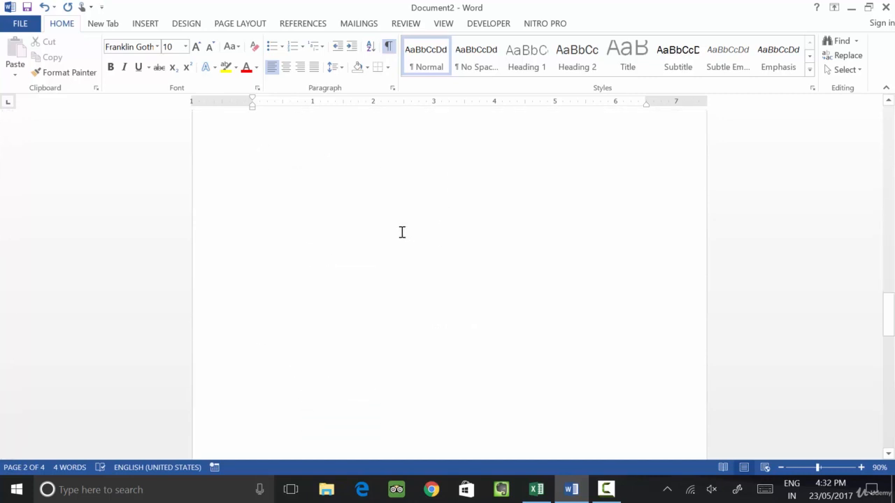
scroll(401, 231, "up", 3)
left_click_drag(363, 219, 363, 221)
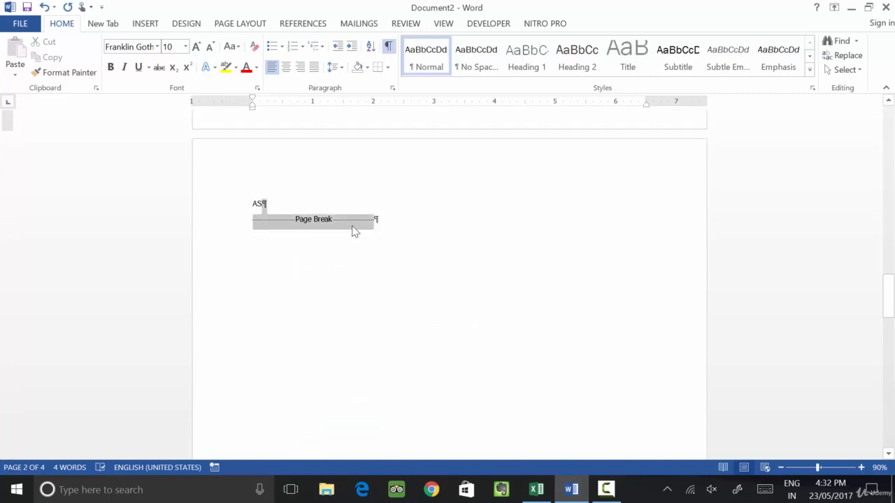
left_click(389, 46)
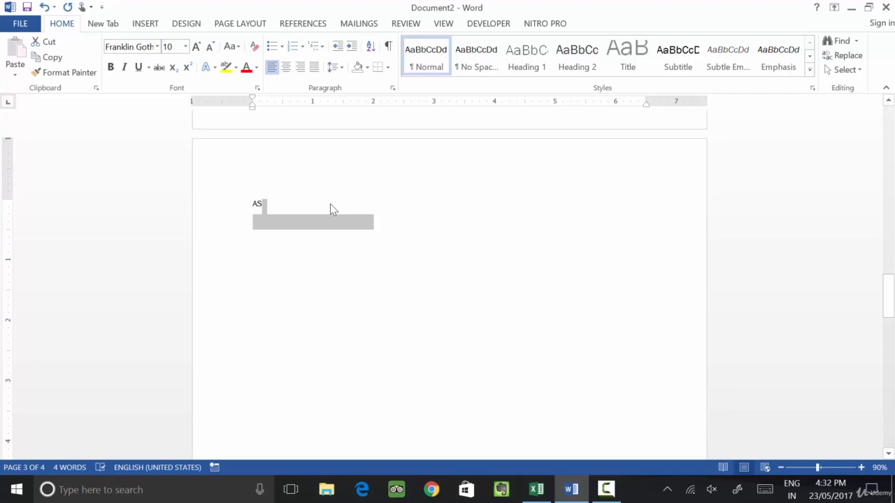
Step: Close the filler-text document without saving it and create a new blank document
scroll(330, 204, "up", 5)
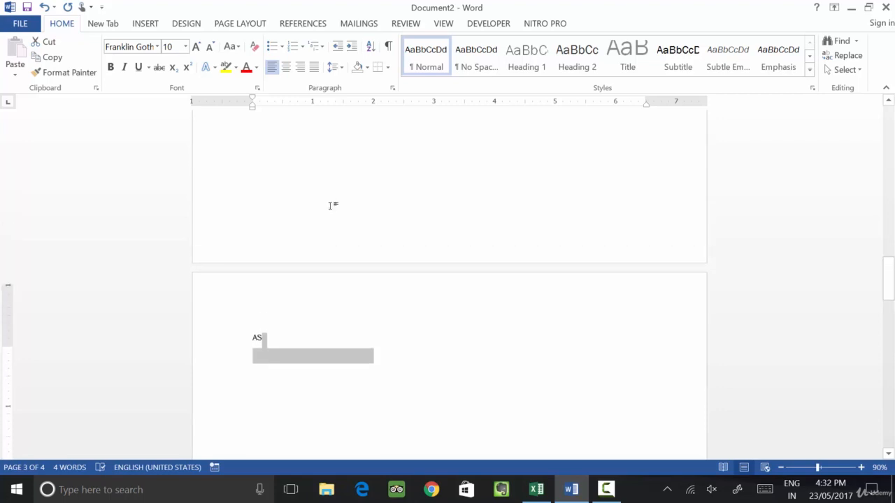
scroll(330, 205, "up", 15)
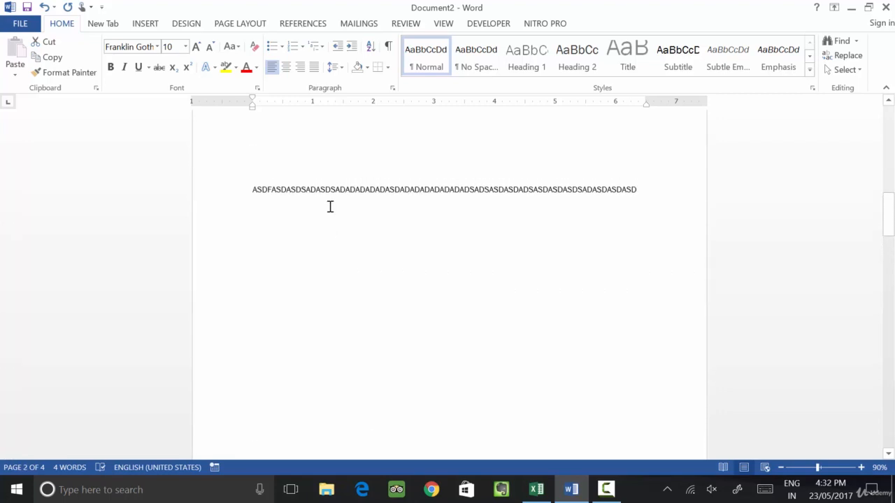
key("ctrl+w")
left_click(462, 274)
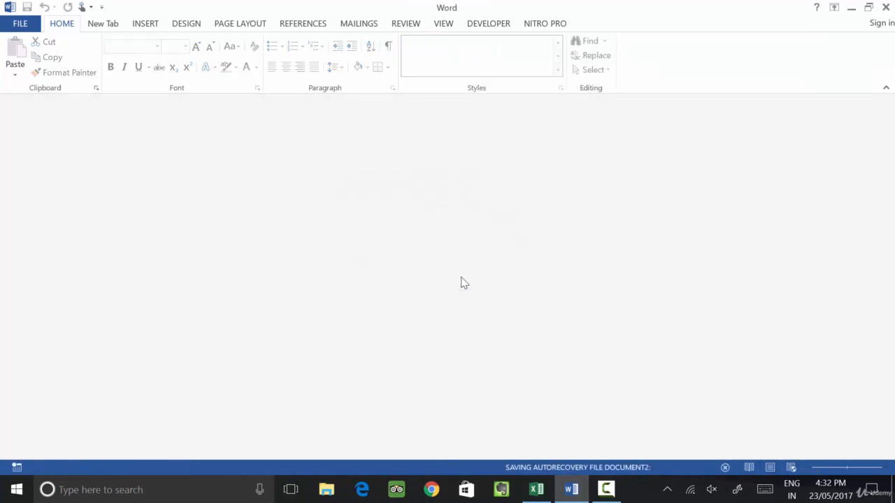
key("ctrl+n")
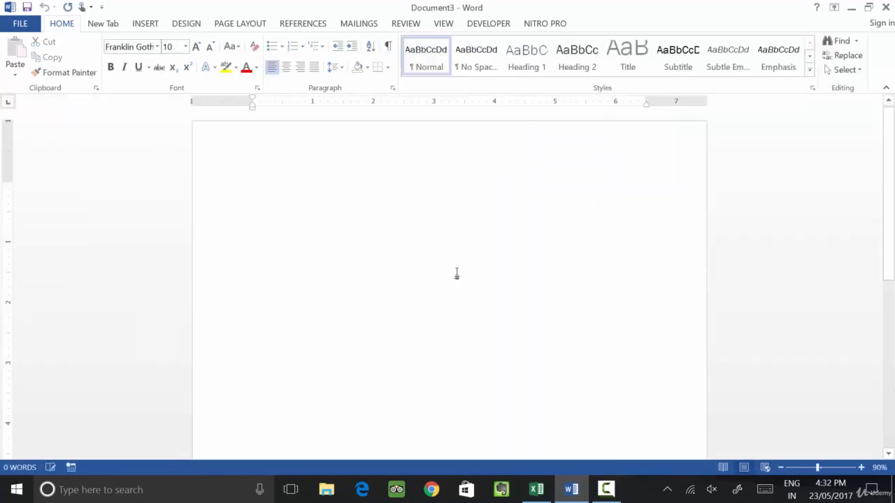
Step: Enter "Wekcome To the University" and "Hello Every One" on separate lines, followed by an empty line
type("Wekcome ")
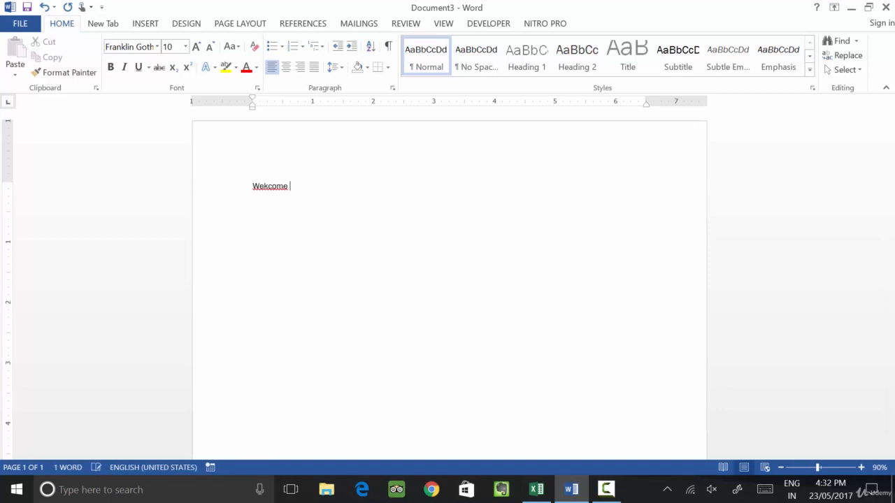
type("To the")
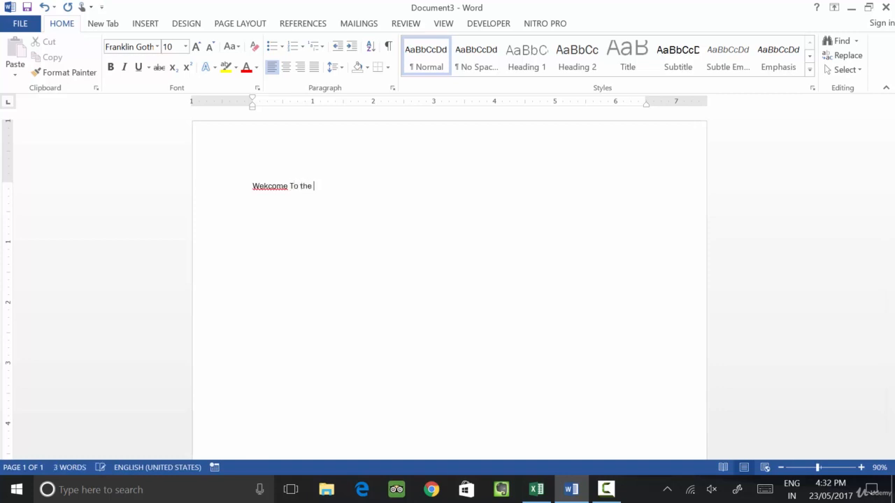
type(" University")
key("Return")
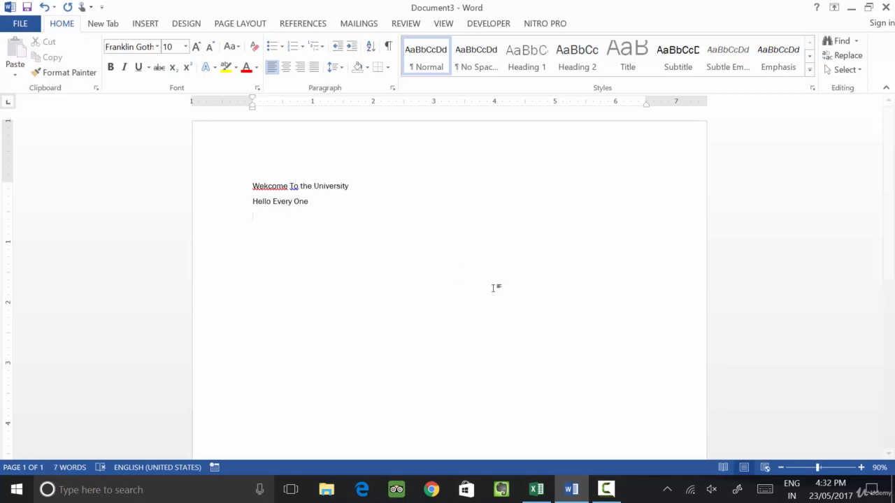
Step: Insert a page break on the empty line below "Hello Every One"
scroll(619, 315, "down", 6)
scroll(599, 314, "up", 5)
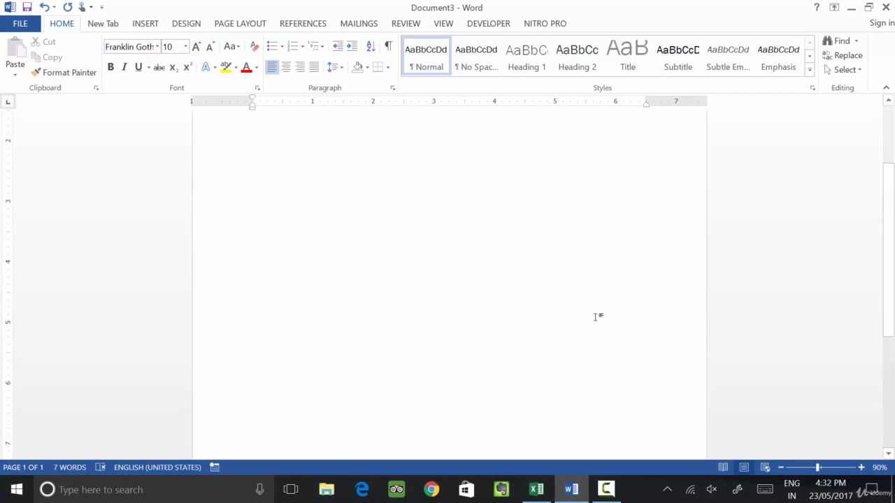
scroll(597, 314, "up", 5)
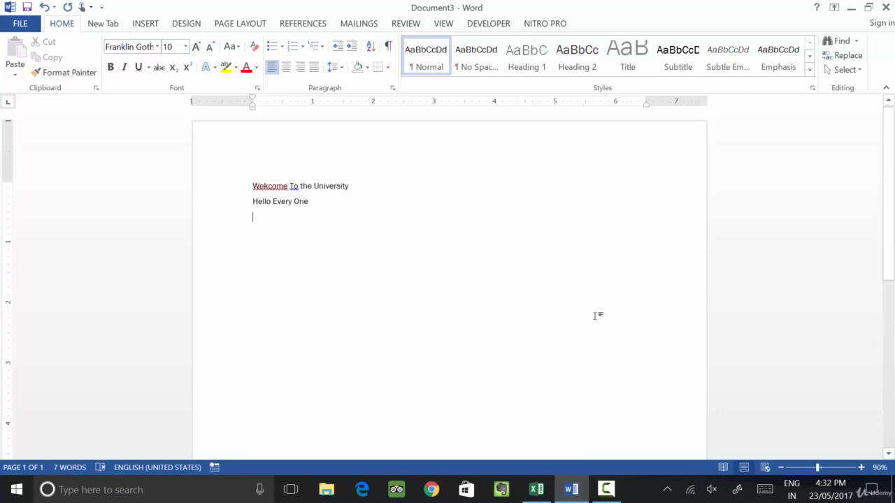
left_click(146, 25)
left_click(223, 25)
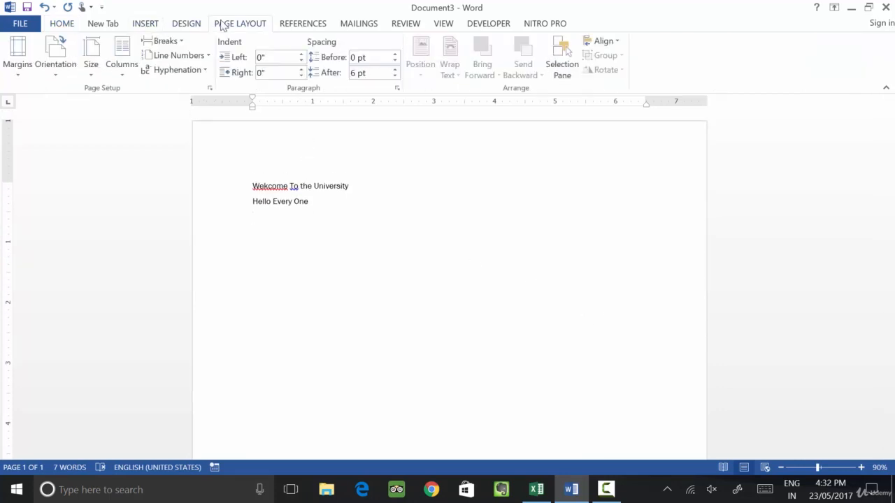
left_click(180, 41)
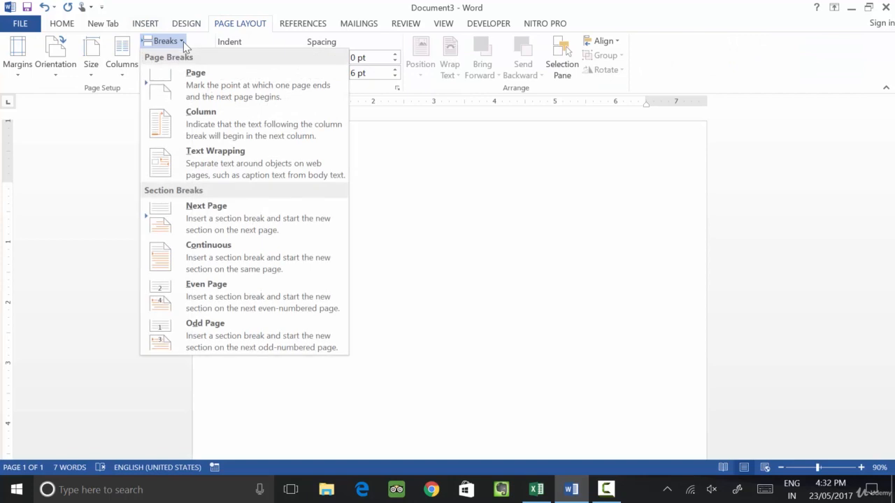
left_click(211, 85)
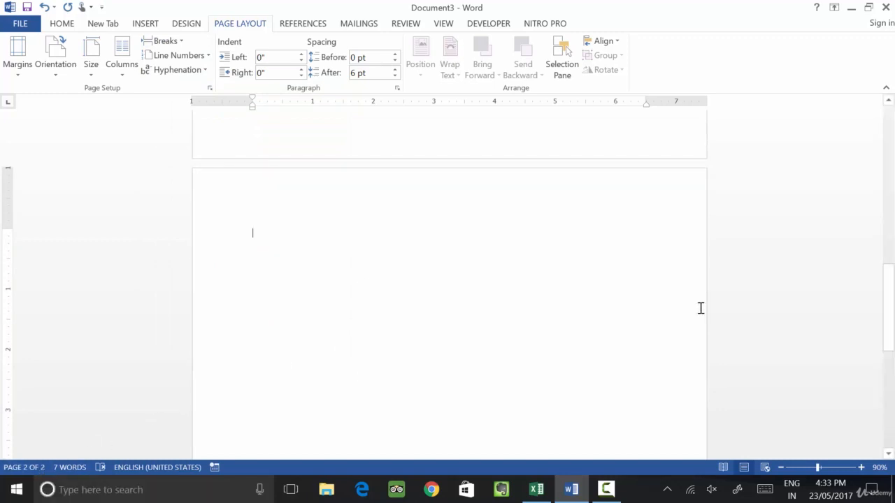
Step: Insert a column break directly before the "Hello Every One" line and check how the lines are split across the pages
scroll(699, 308, "up", 10)
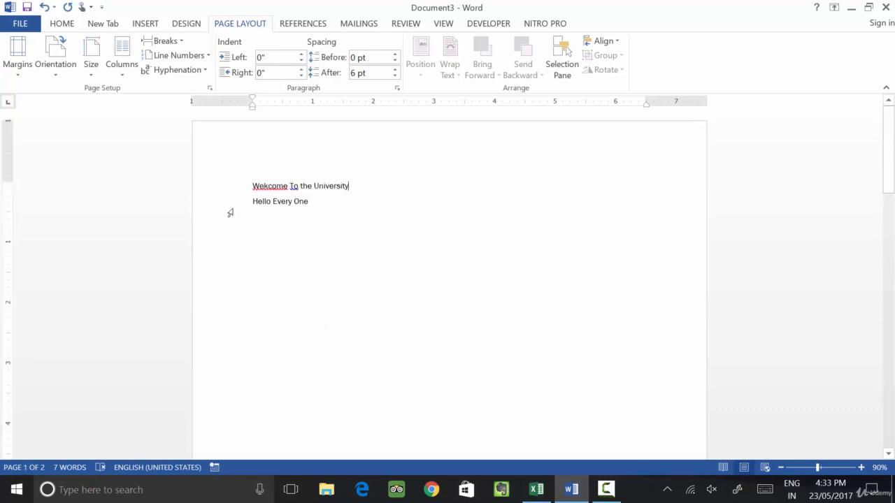
left_click(251, 202)
left_click(129, 72)
left_click(185, 44)
left_click(184, 42)
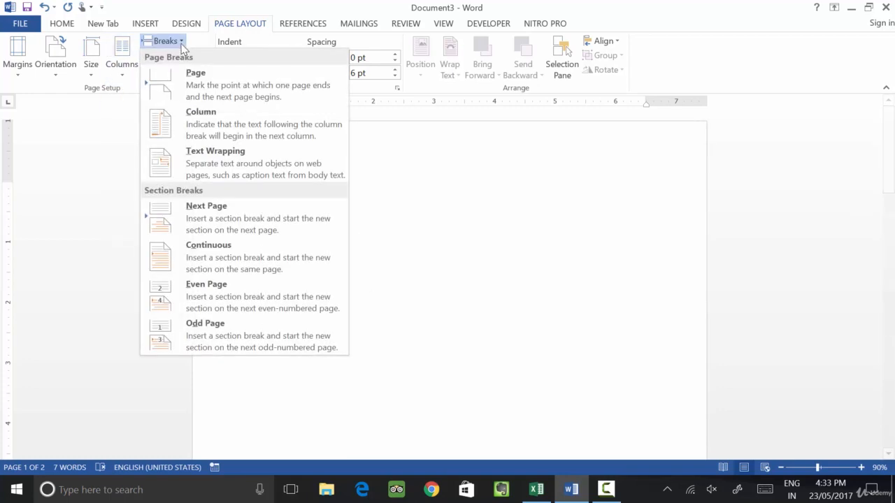
left_click(205, 129)
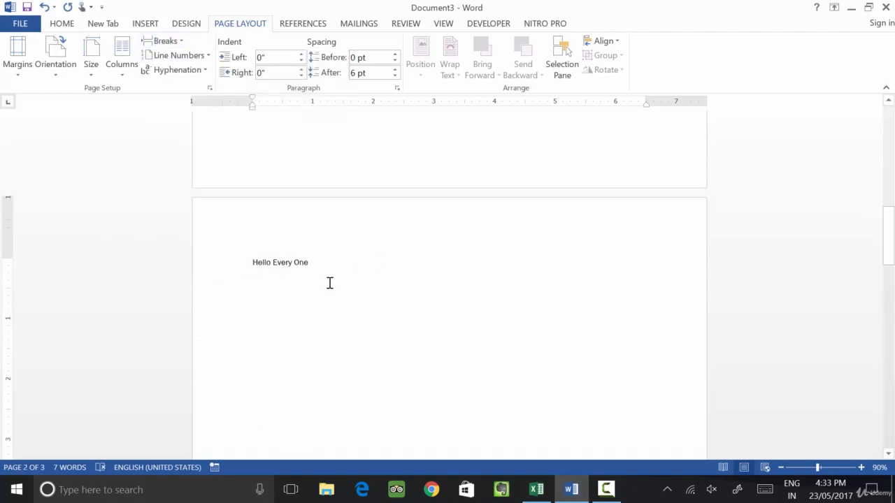
scroll(330, 282, "down", 10)
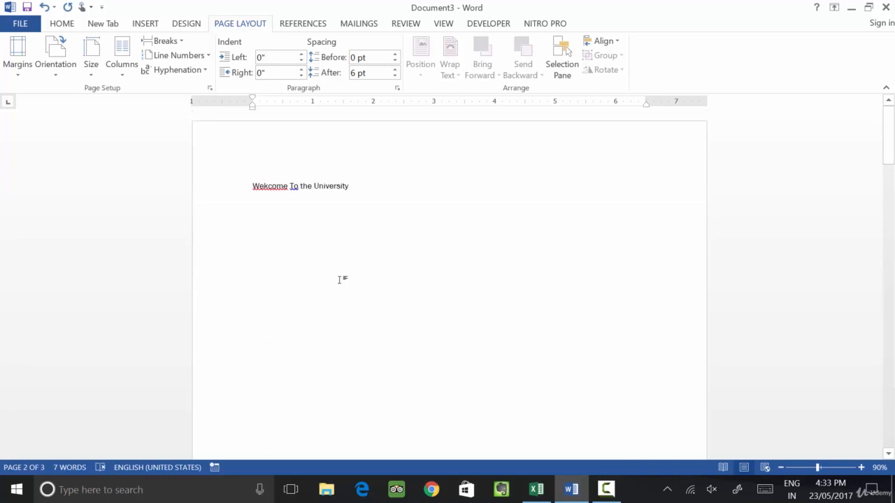